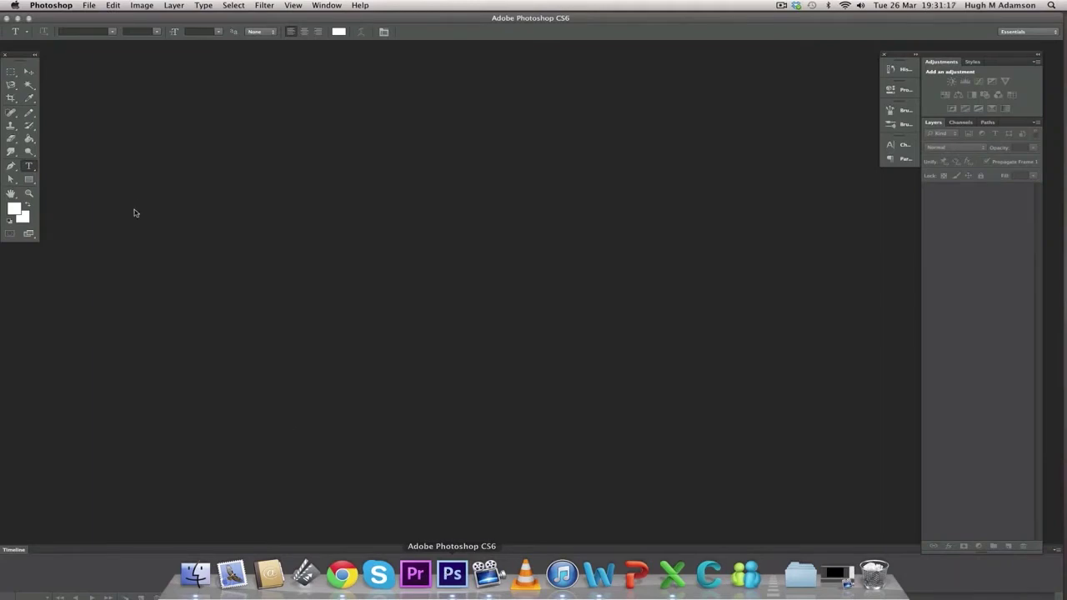
Start a new document from the Film & Video HDV/HDTV 720p/29.97 preset (1280×720)
{"action": "left_click", "coordinate": [89, 5]}
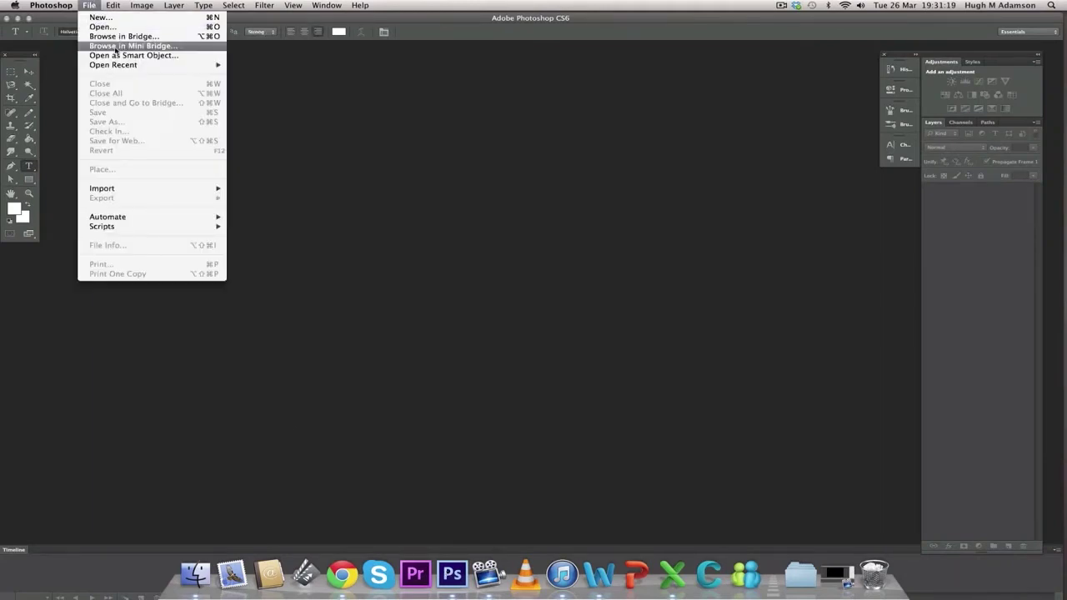
{"action": "left_click", "coordinate": [130, 18]}
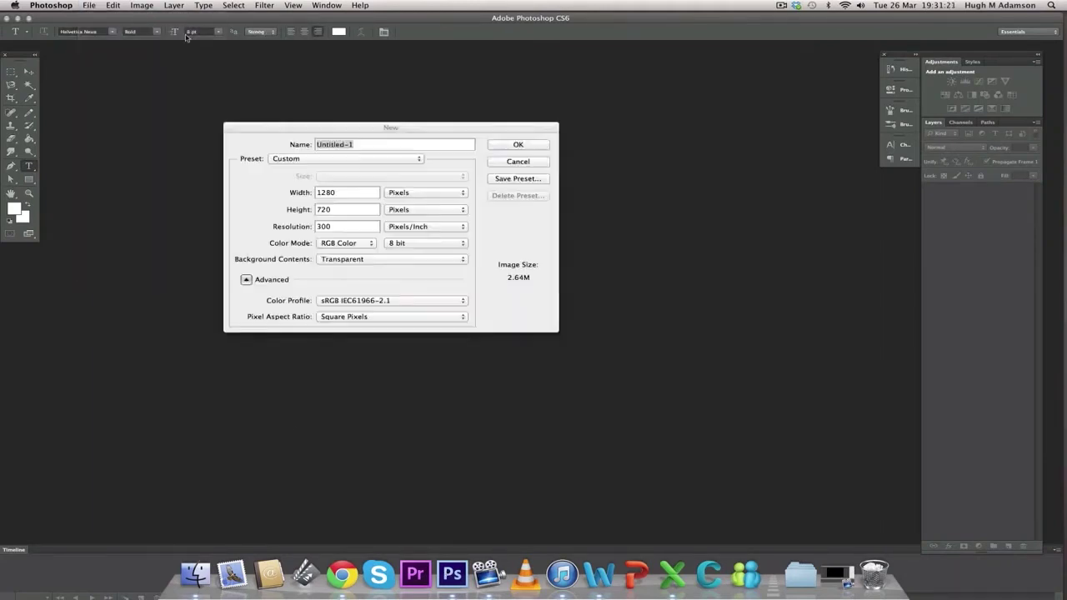
{"action": "left_click", "coordinate": [372, 160]}
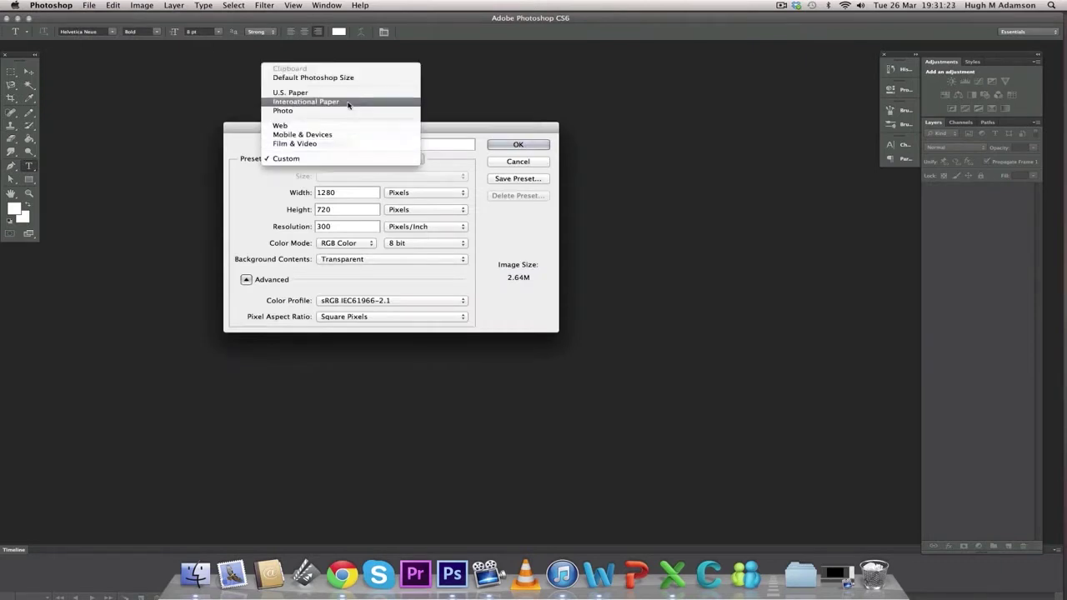
{"action": "left_click", "coordinate": [342, 144]}
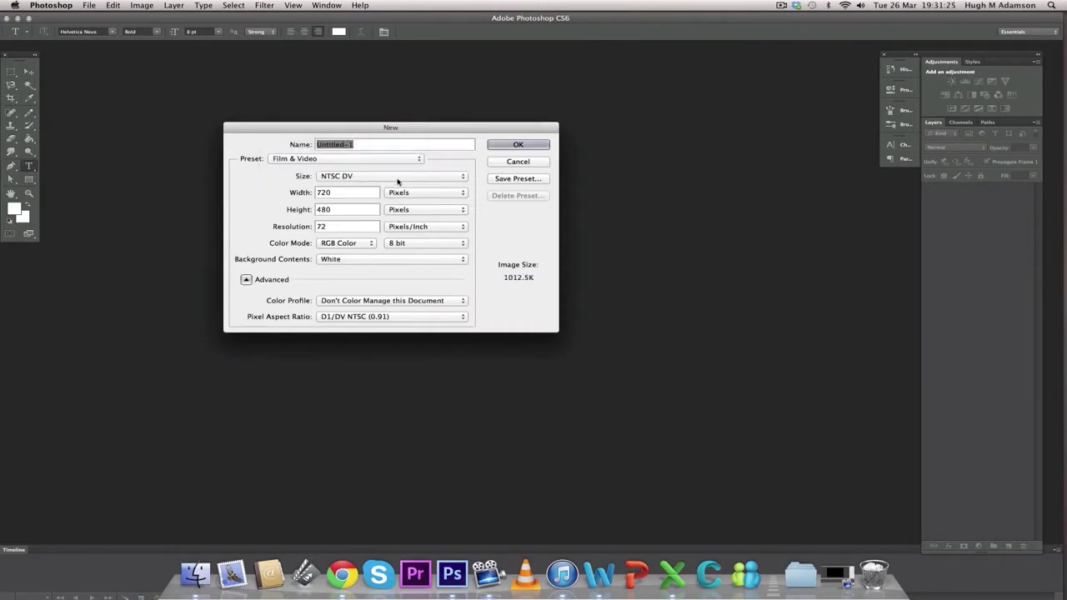
{"action": "left_click", "coordinate": [406, 177]}
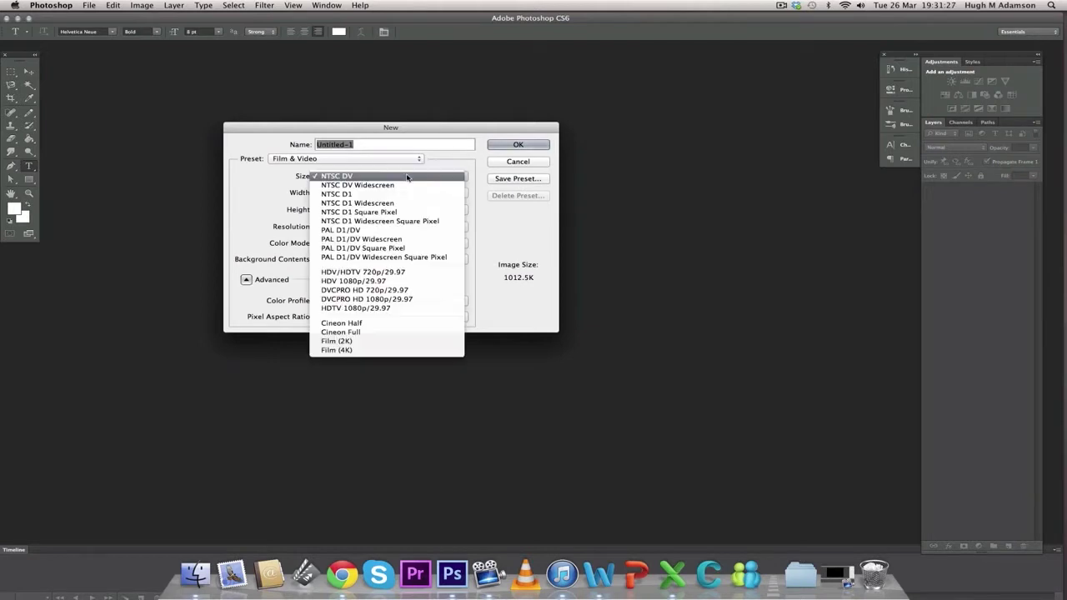
{"action": "left_click", "coordinate": [430, 273]}
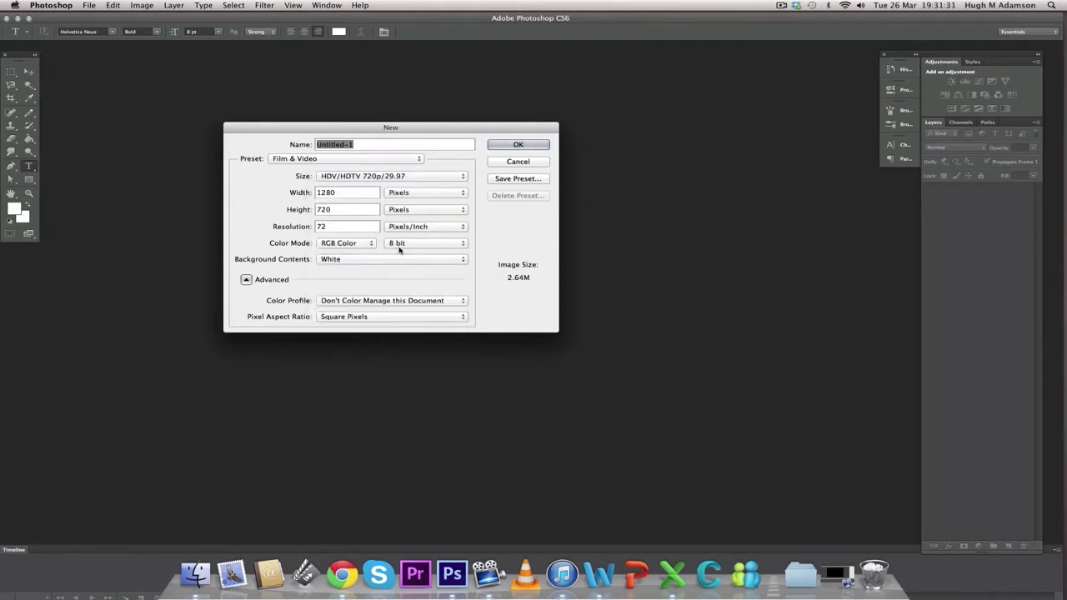
Make it transparent at 300 ppi, named 'Enhanced Gameplay Montage Titles', and create it
{"action": "left_click", "coordinate": [387, 260]}
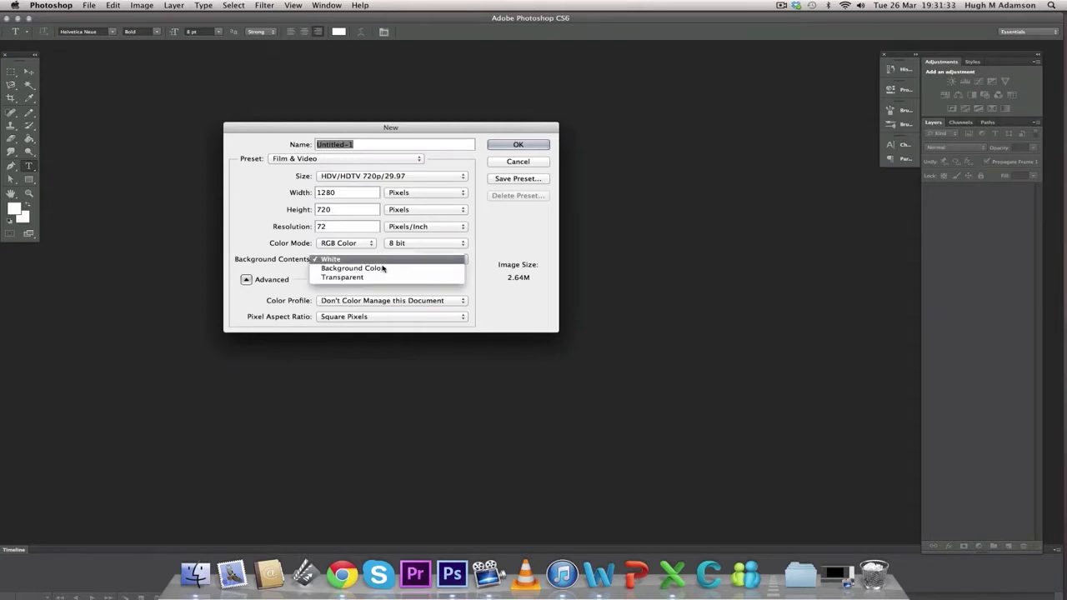
{"action": "left_click", "coordinate": [380, 279]}
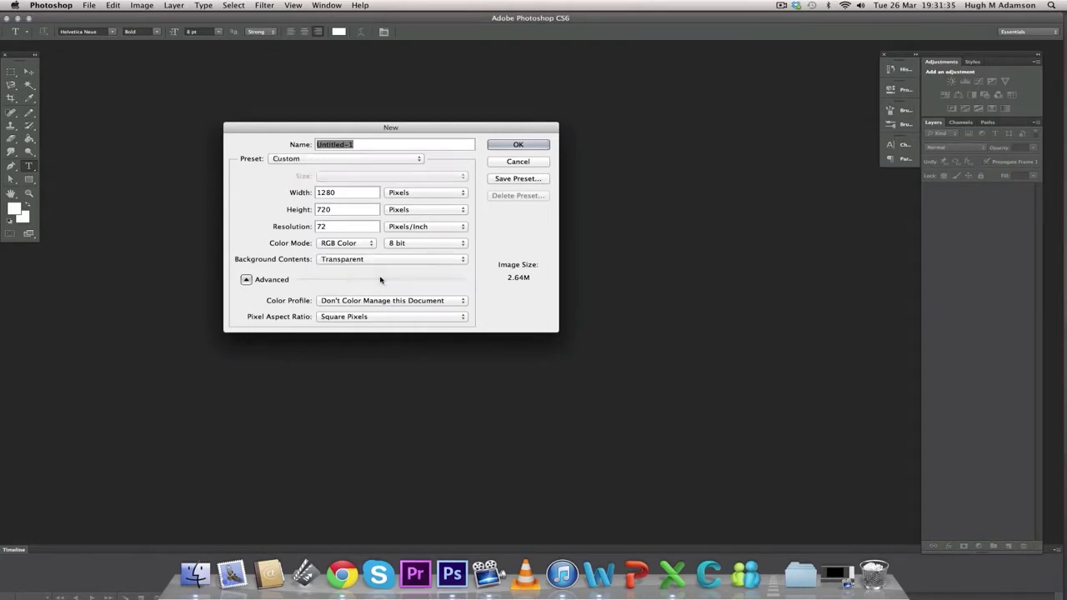
{"action": "double_click", "coordinate": [348, 226]}
{"action": "type", "text": "3"}
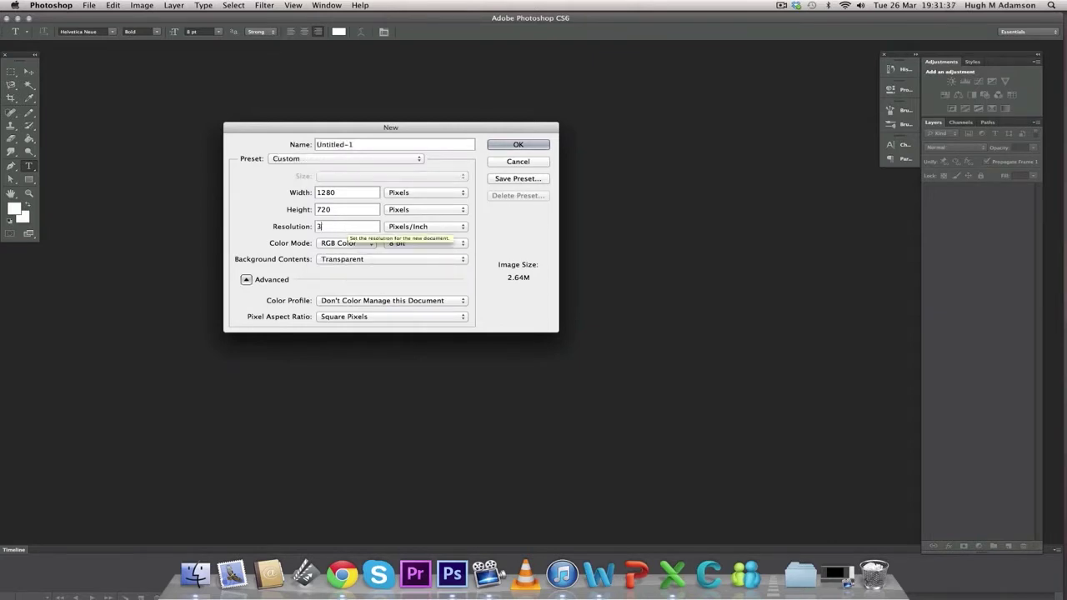
{"action": "type", "text": "00"}
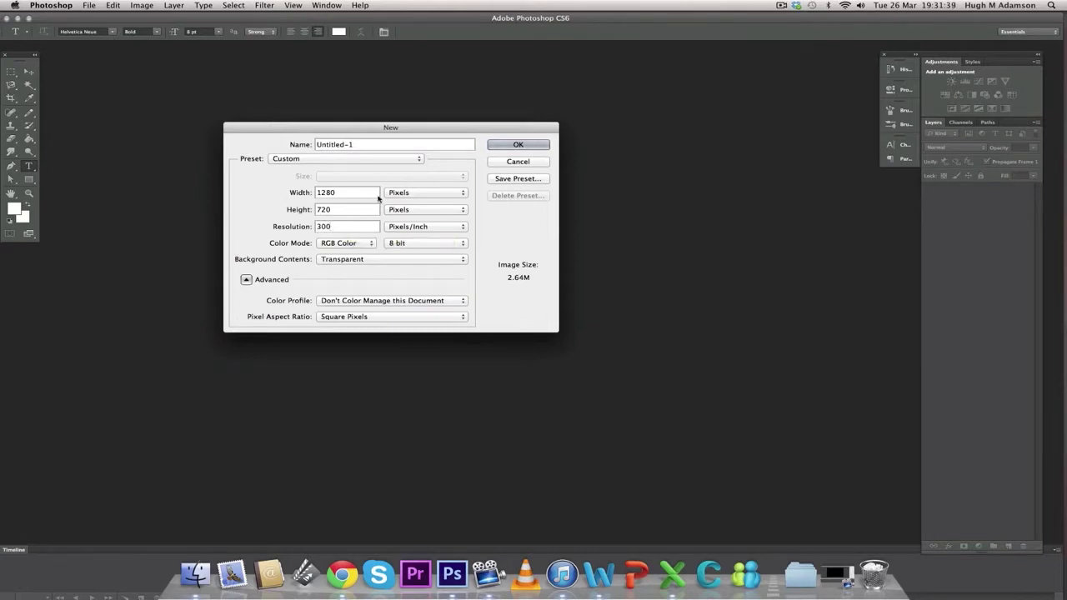
{"action": "left_click_drag", "start_coordinate": [359, 144], "coordinate": [297, 146]}
{"action": "type", "text": "Enhanced Gamep"}
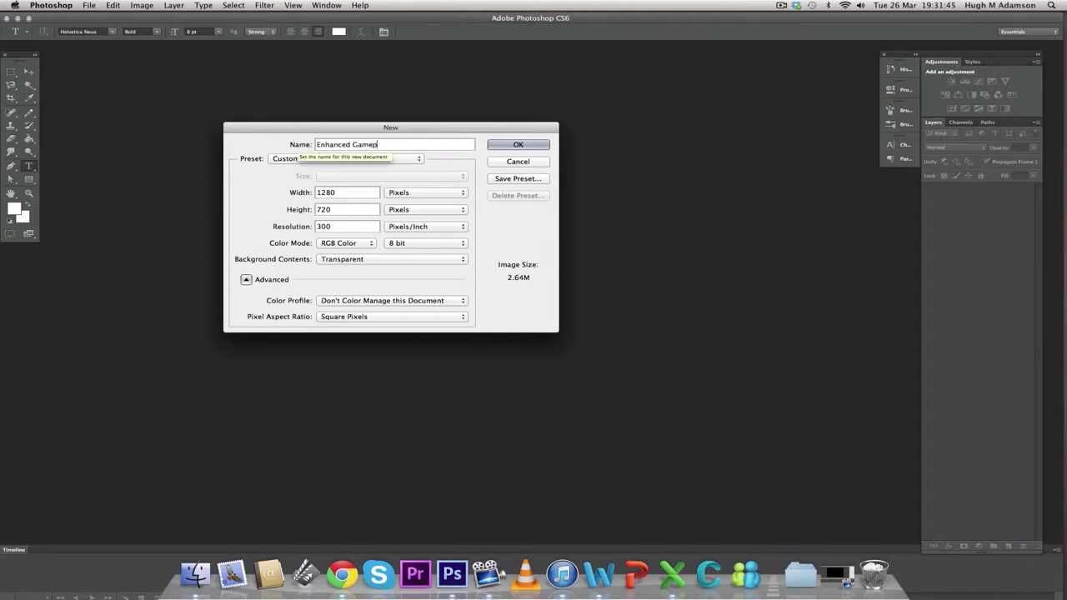
{"action": "type", "text": "lay Mont"}
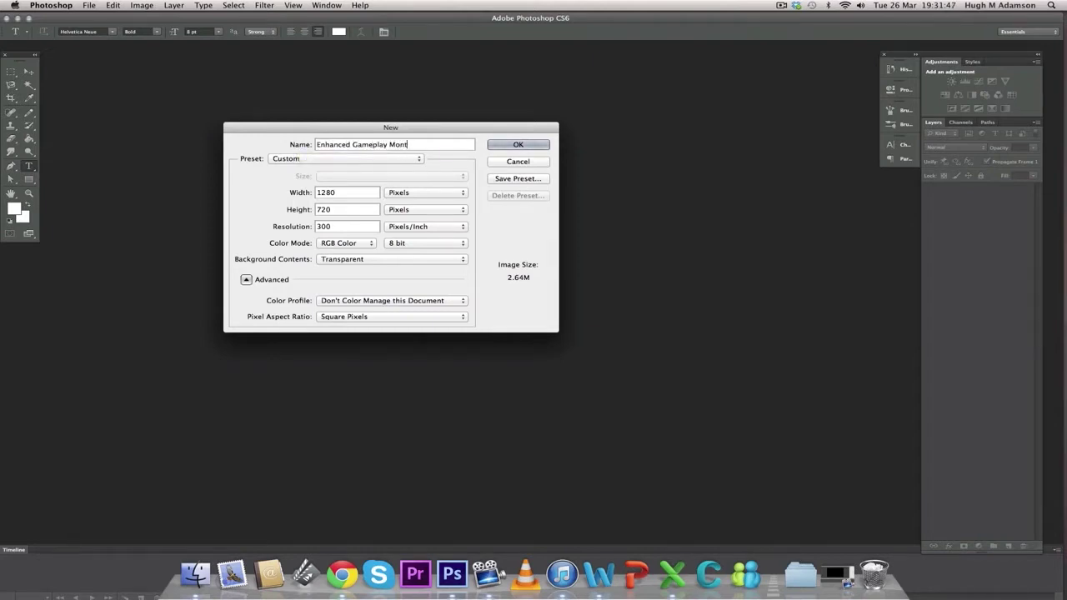
{"action": "type", "text": "age Titles"}
{"action": "left_click", "coordinate": [517, 145]}
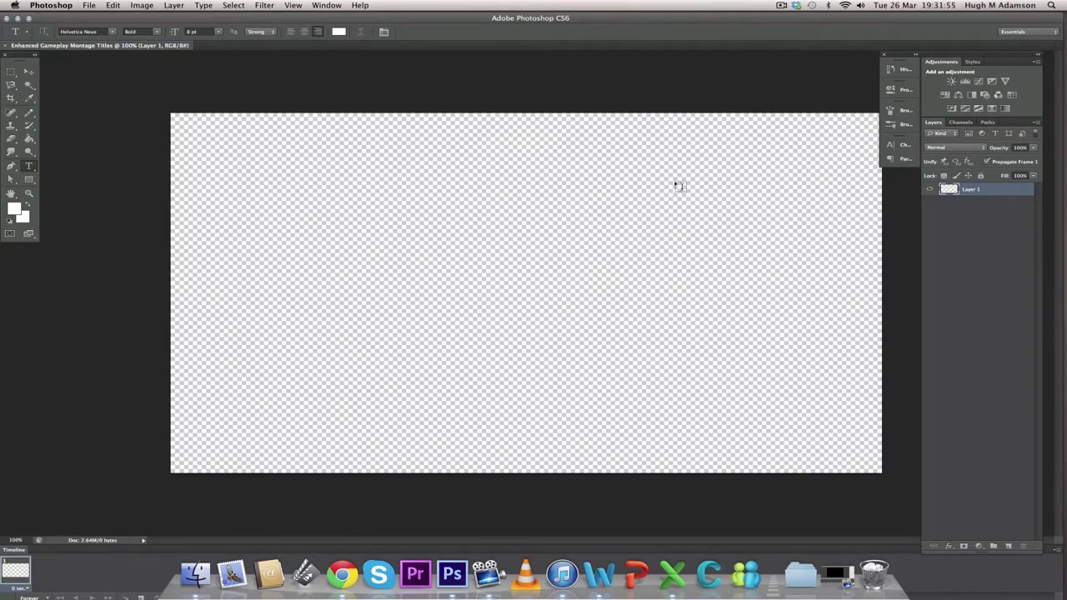
Add 12 pt text near the top-right reading TITLE, LEVEL and EXTRA INFO, with EXTRA INFO on its own line
{"action": "left_click", "coordinate": [687, 160]}
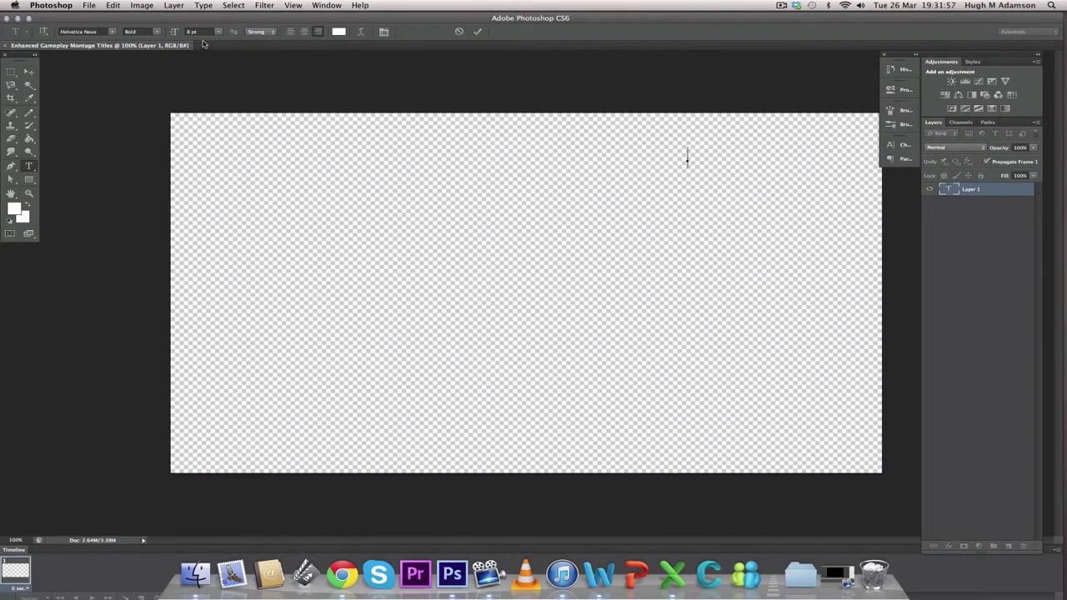
{"action": "left_click", "coordinate": [219, 32]}
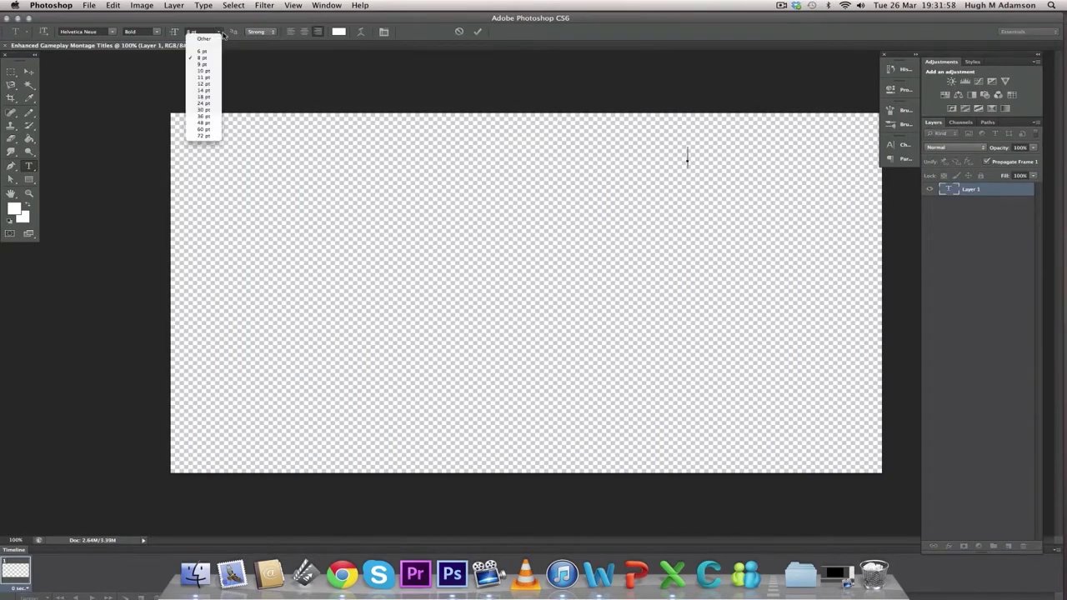
{"action": "left_click", "coordinate": [213, 85]}
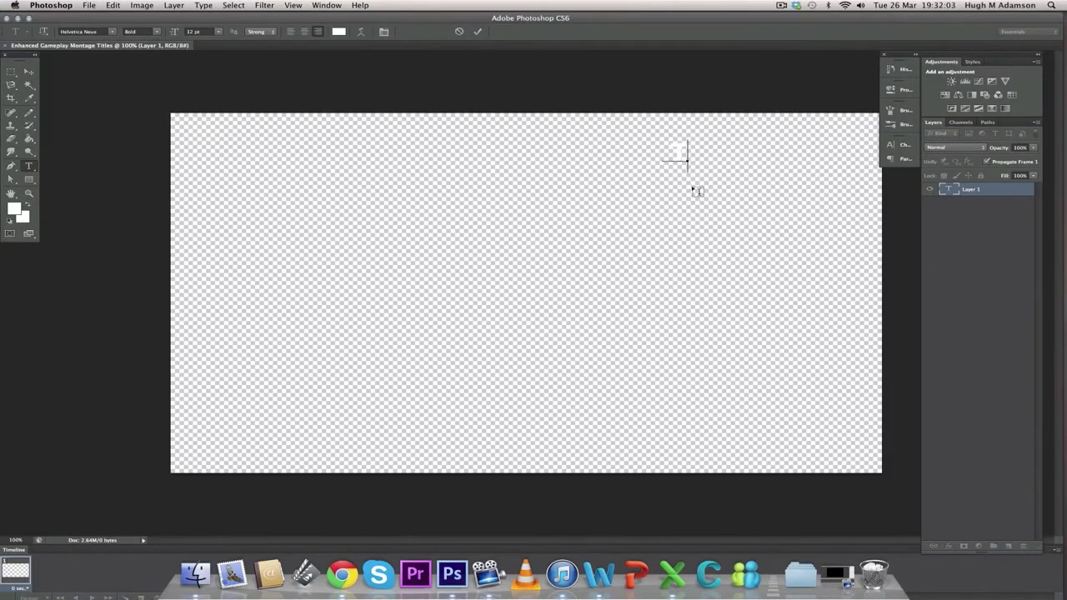
{"action": "type", "text": "EVEL EXT"}
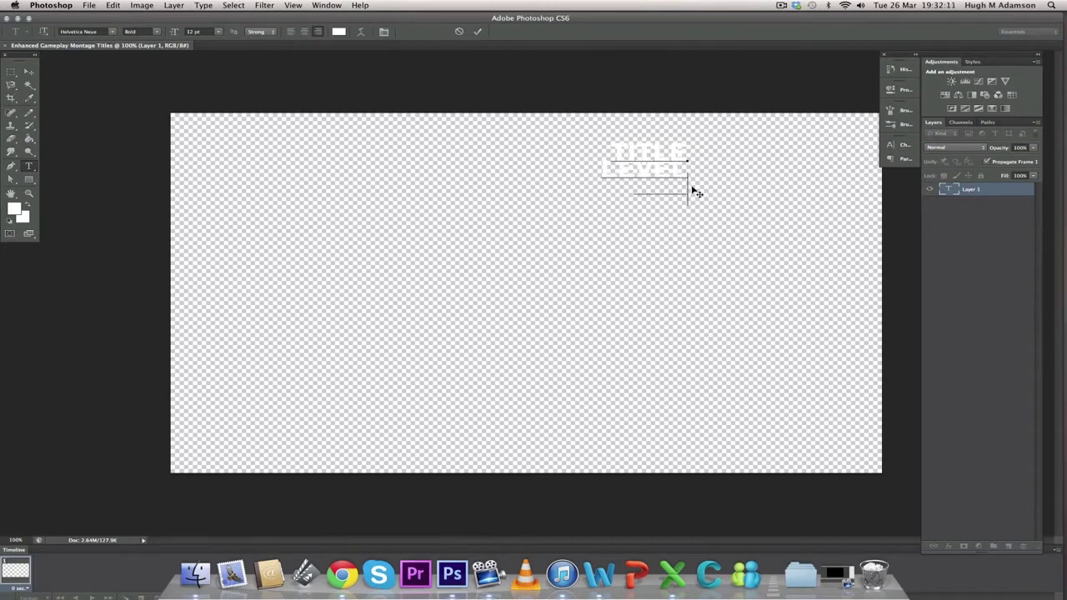
{"action": "type", "text": "RA LIFE"}
{"action": "left_click", "coordinate": [522, 184]}
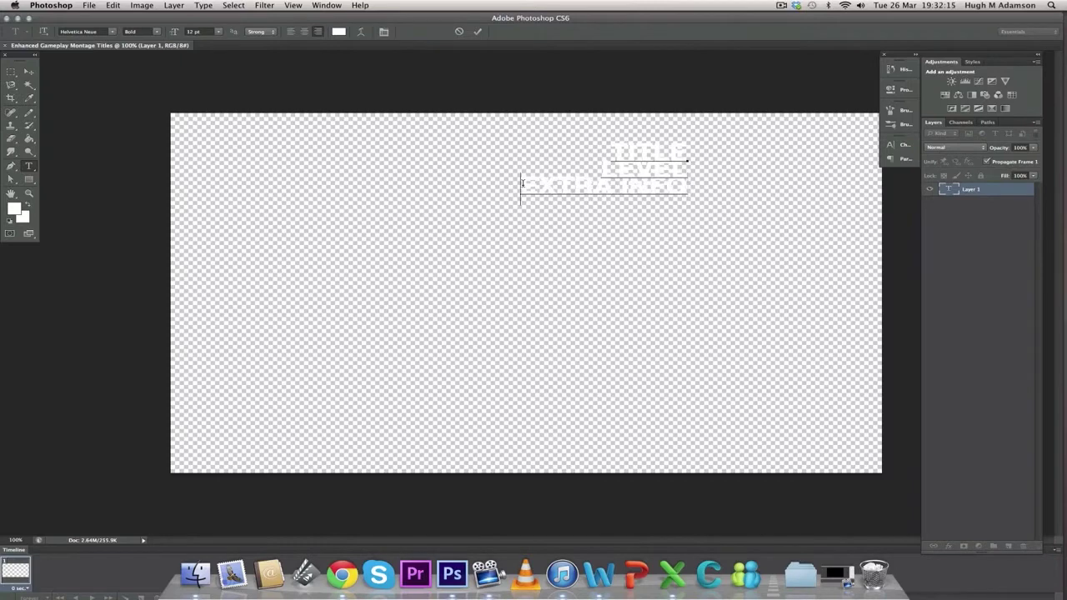
{"action": "key", "text": "Return"}
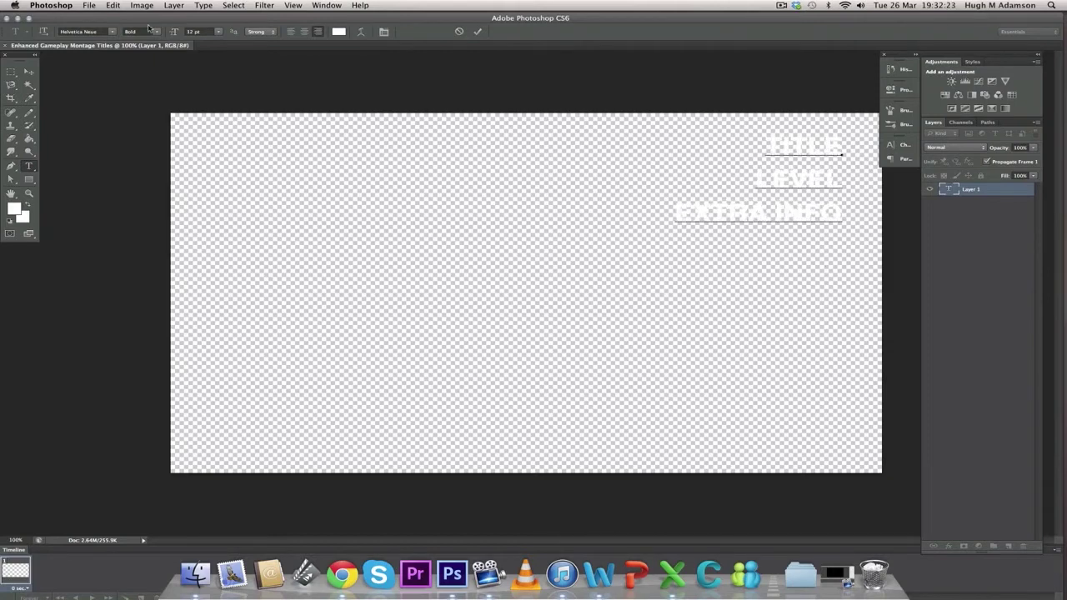
{"action": "left_click", "coordinate": [93, 5]}
Give the title text layer a thicker black outside Stroke layer style
{"action": "mouse_move", "coordinate": [174, 7]}
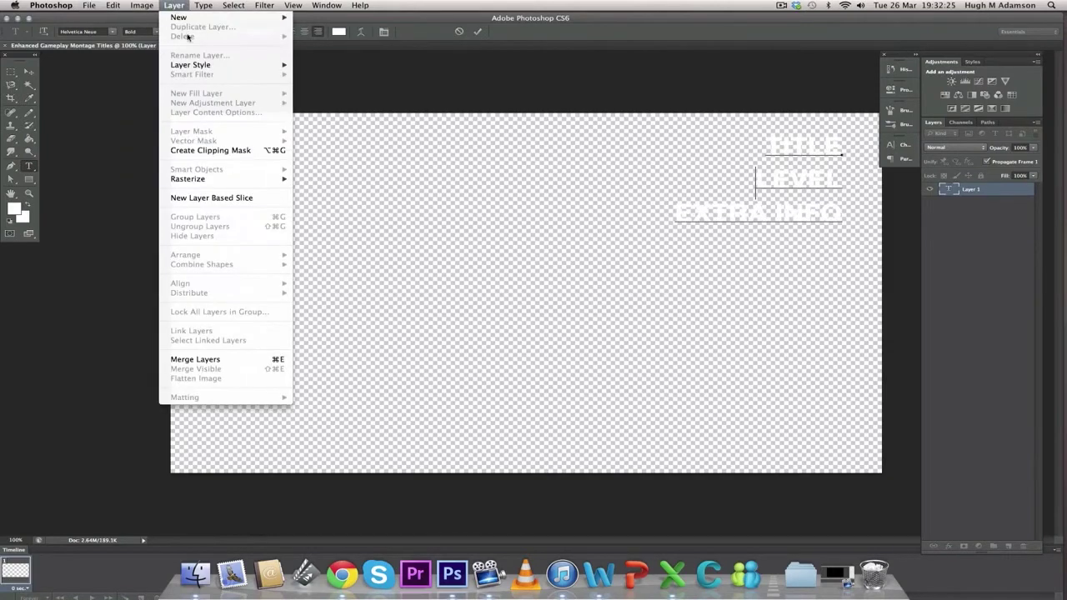
{"action": "mouse_move", "coordinate": [205, 65]}
{"action": "left_click", "coordinate": [323, 67]}
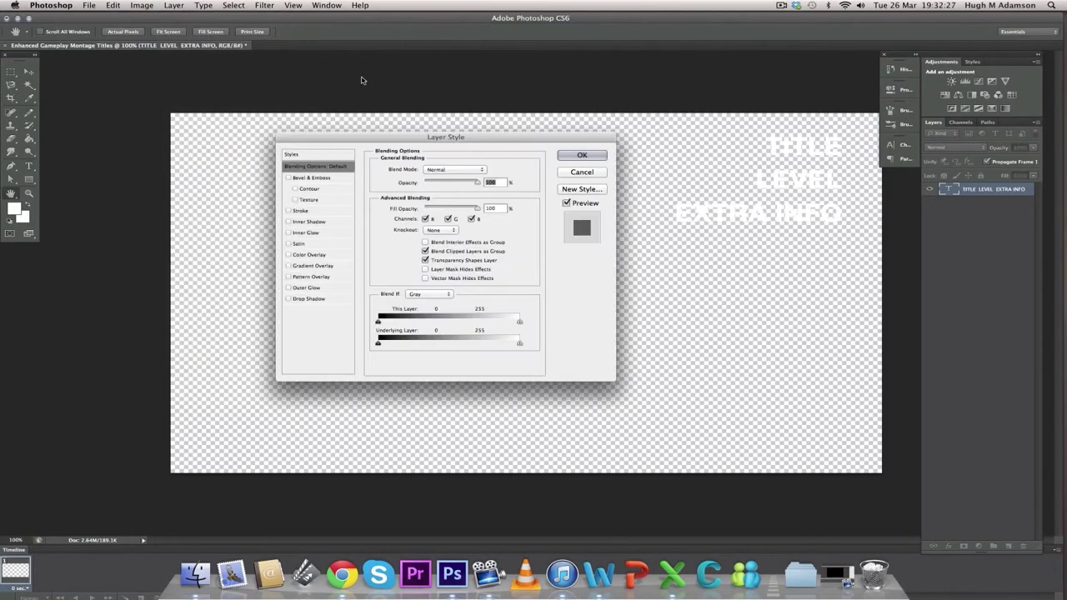
{"action": "left_click", "coordinate": [300, 210]}
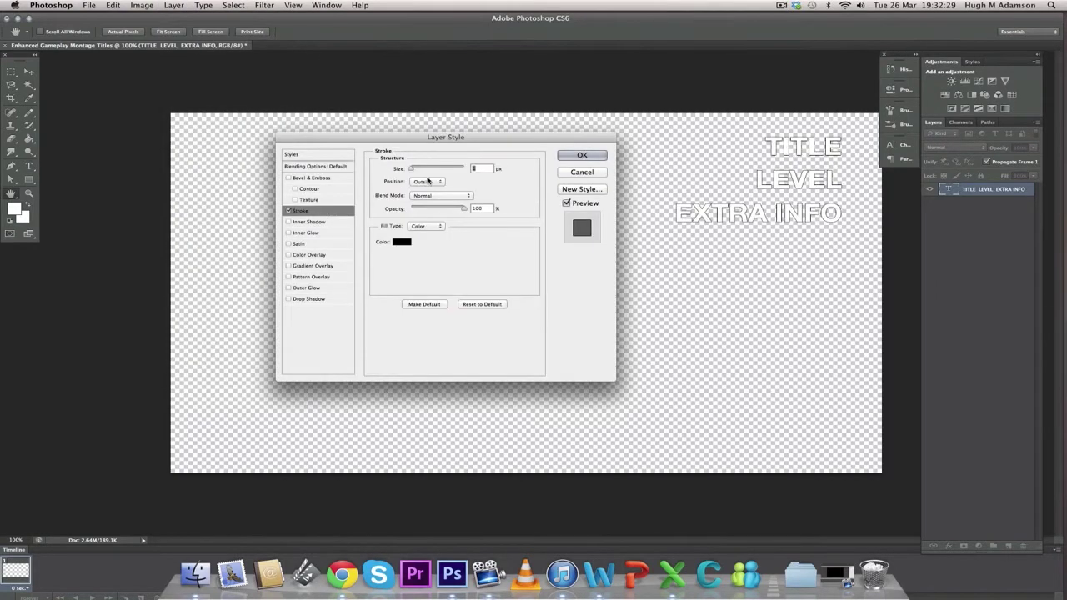
{"action": "left_click_drag", "start_coordinate": [413, 169], "coordinate": [419, 169]}
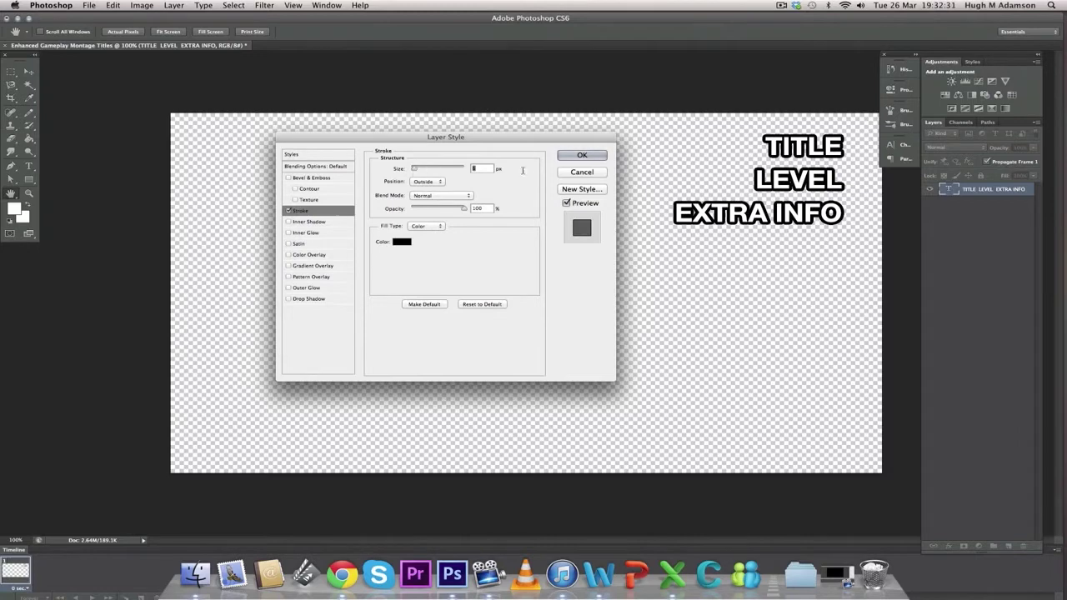
{"action": "left_click", "coordinate": [575, 156]}
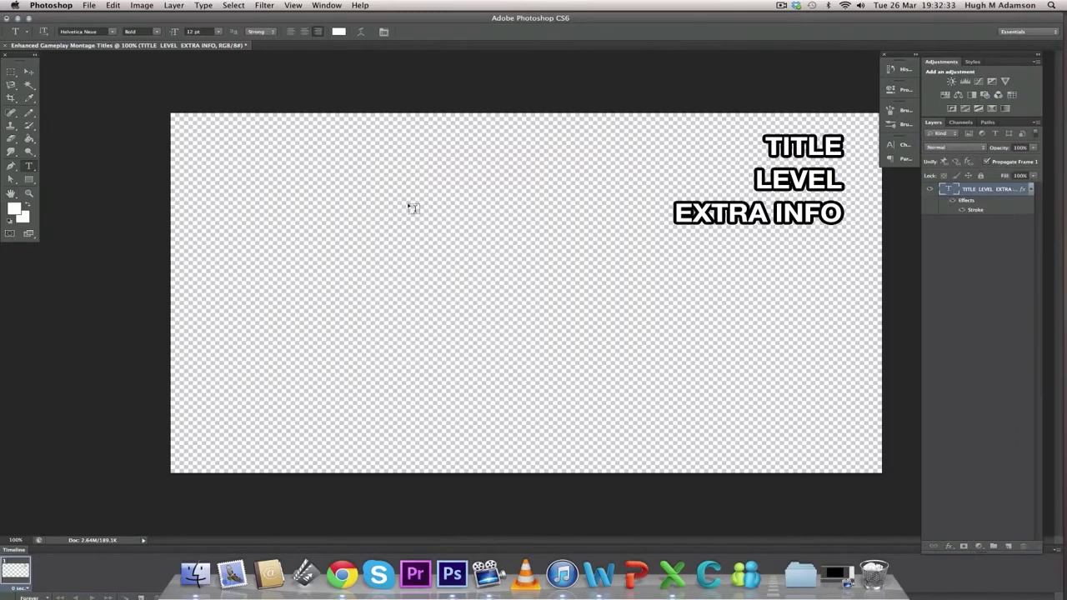
Save a PNG copy, 'Enhanced Gameplay Montage Titles.png', to the Desktop
{"action": "left_click", "coordinate": [88, 5]}
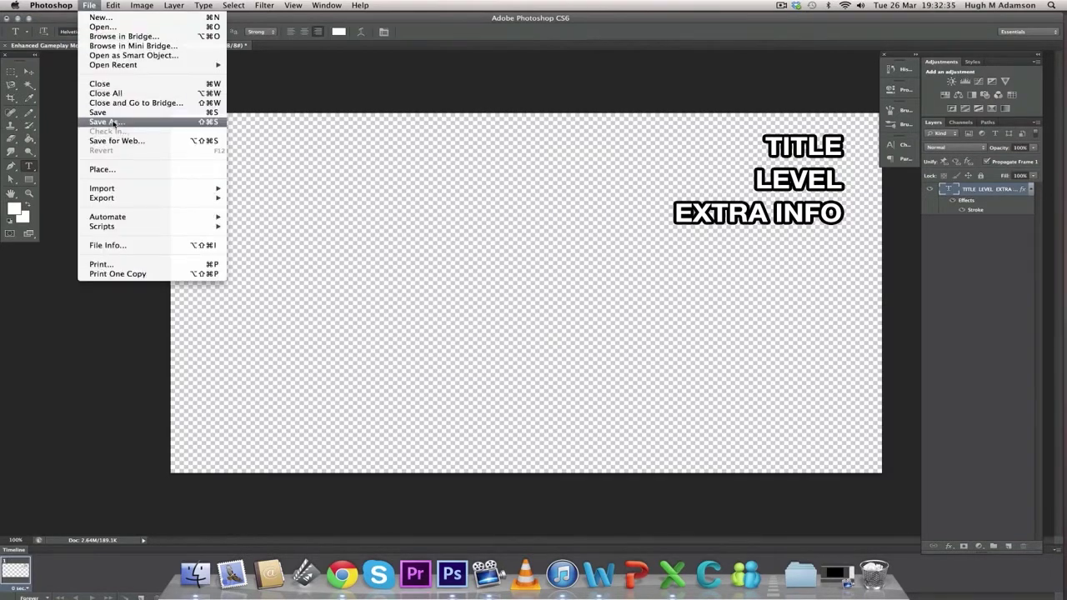
{"action": "left_click", "coordinate": [113, 123]}
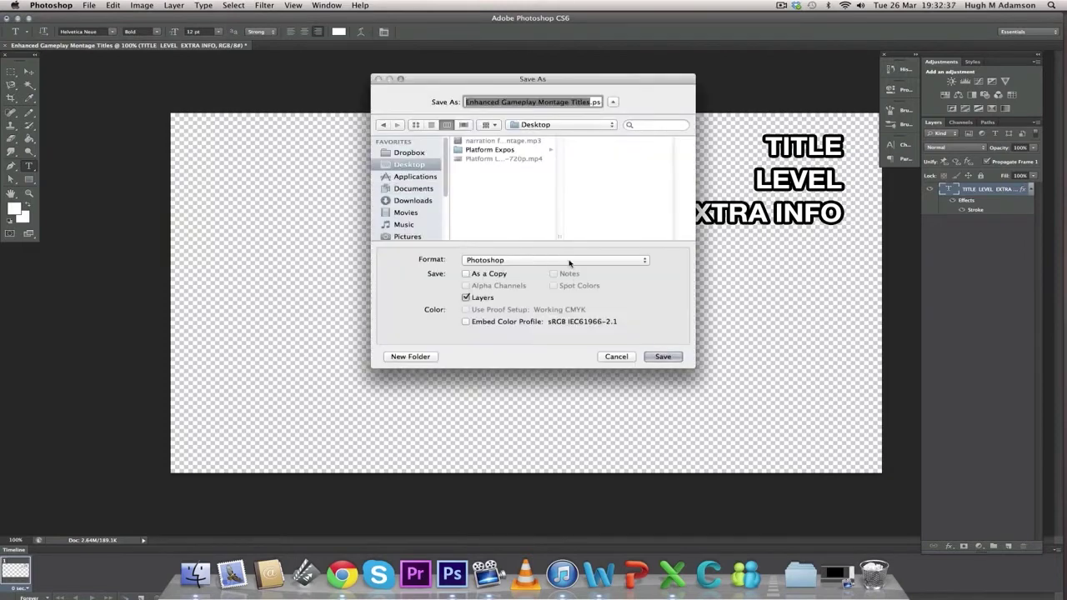
{"action": "left_click", "coordinate": [569, 264]}
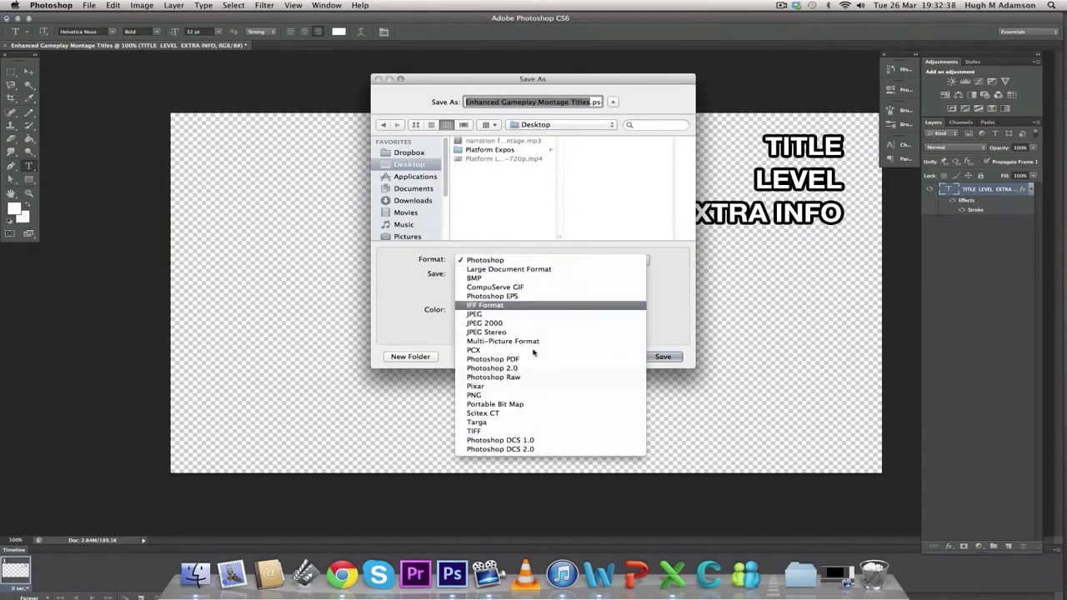
{"action": "left_click", "coordinate": [527, 397]}
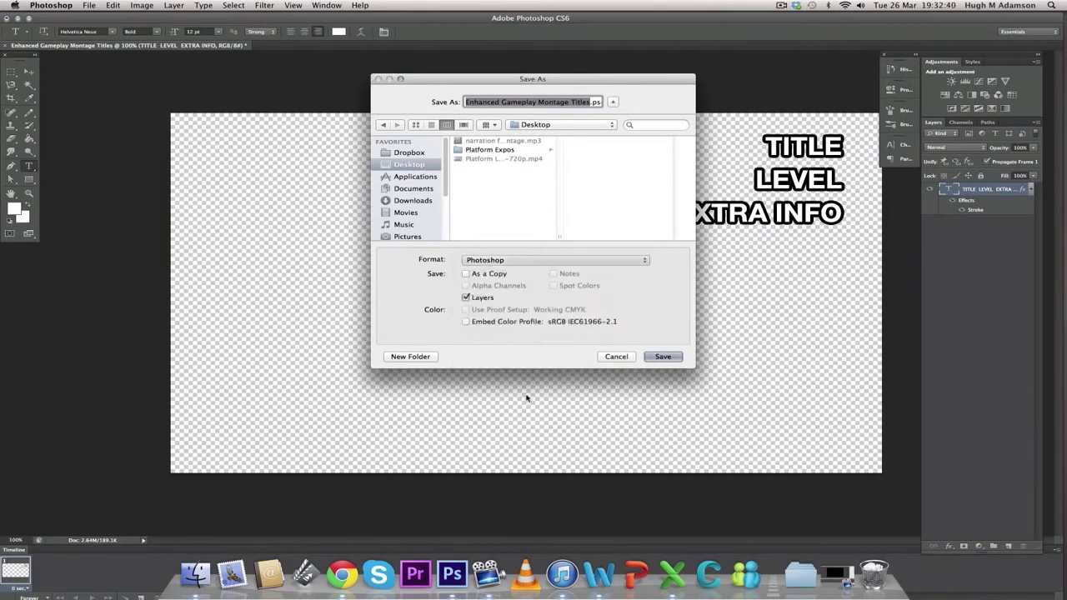
{"action": "left_click", "coordinate": [674, 359]}
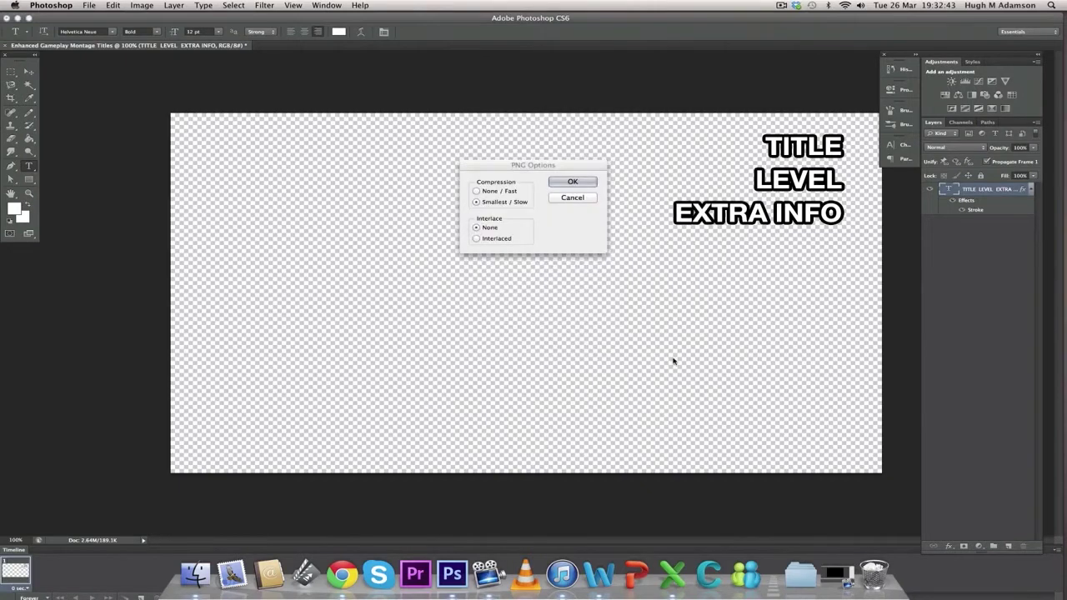
{"action": "left_click", "coordinate": [582, 184]}
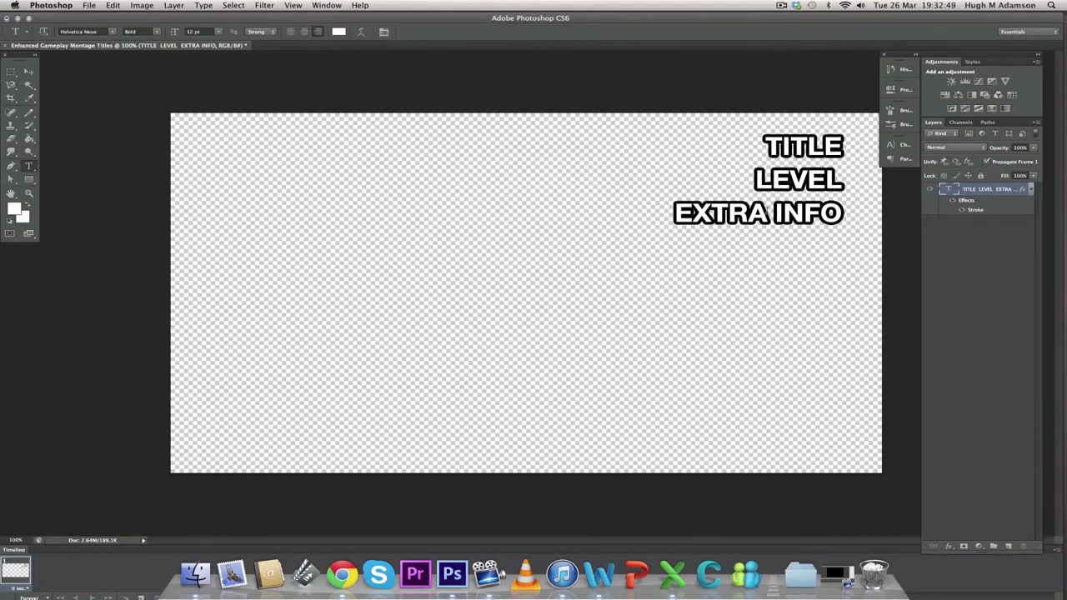
Move the text to the bottom centre, retype it as SUBTITLES and shrink it to 8 pt
{"action": "left_click", "coordinate": [500, 436]}
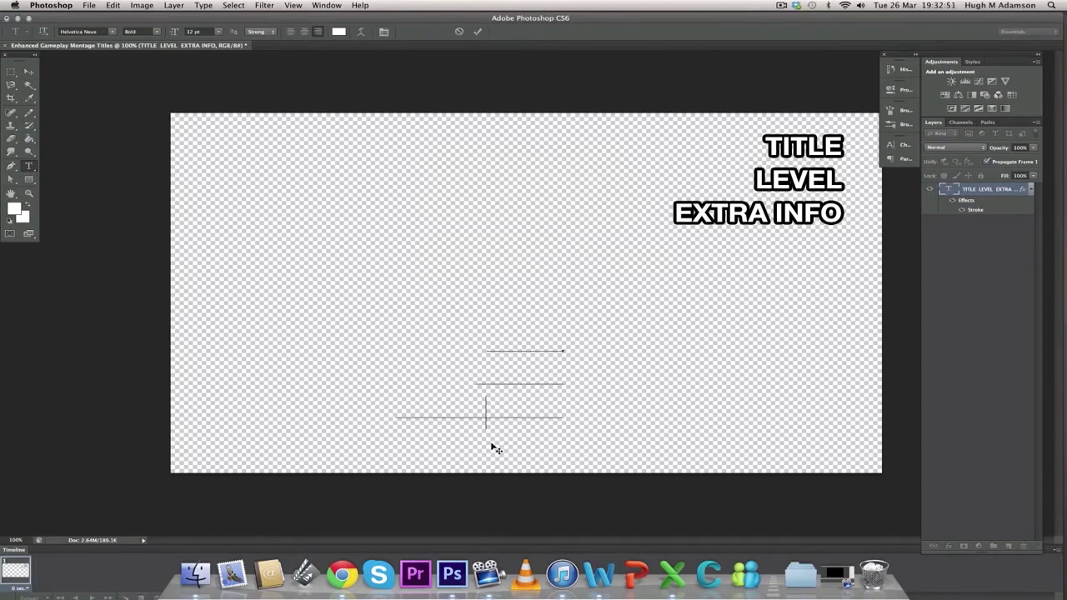
{"action": "left_click_drag", "start_coordinate": [495, 448], "coordinate": [457, 348]}
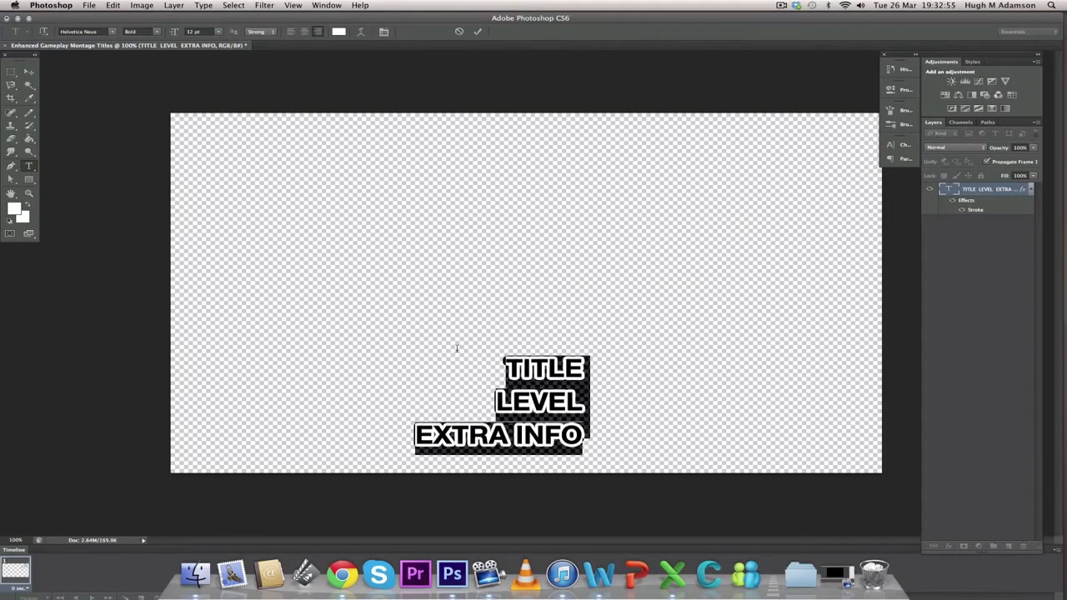
{"action": "type", "text": "SUB"}
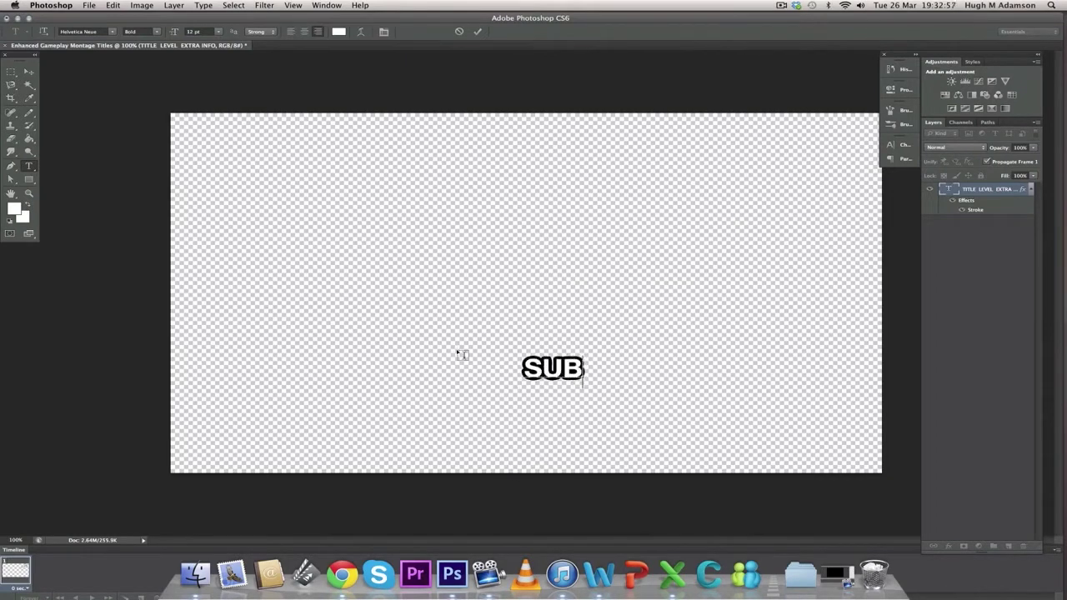
{"action": "type", "text": "TITLES"}
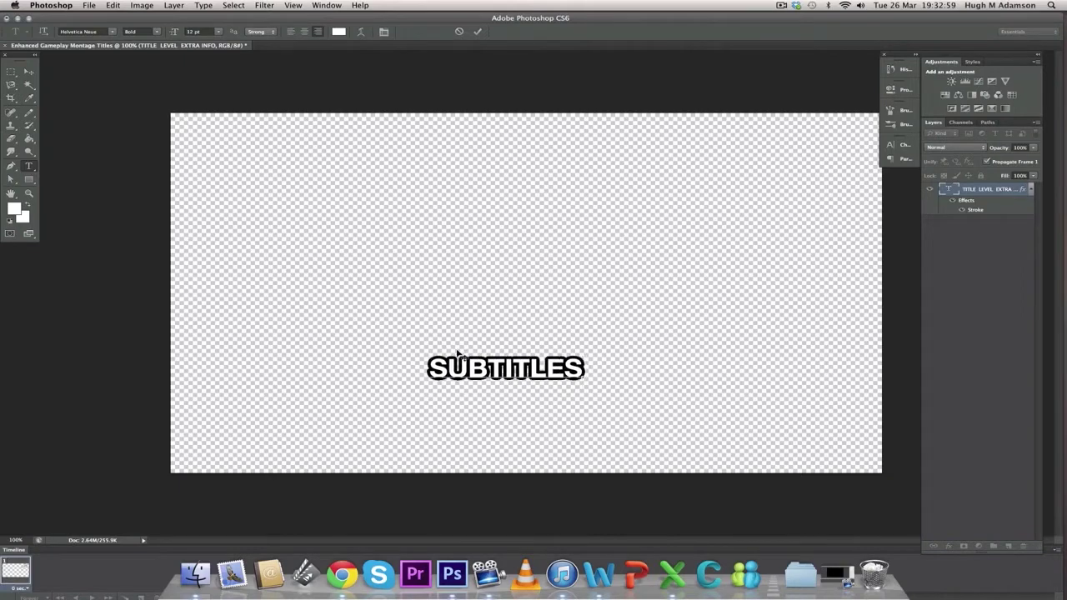
{"action": "key", "text": "super+a"}
{"action": "left_click", "coordinate": [219, 32]}
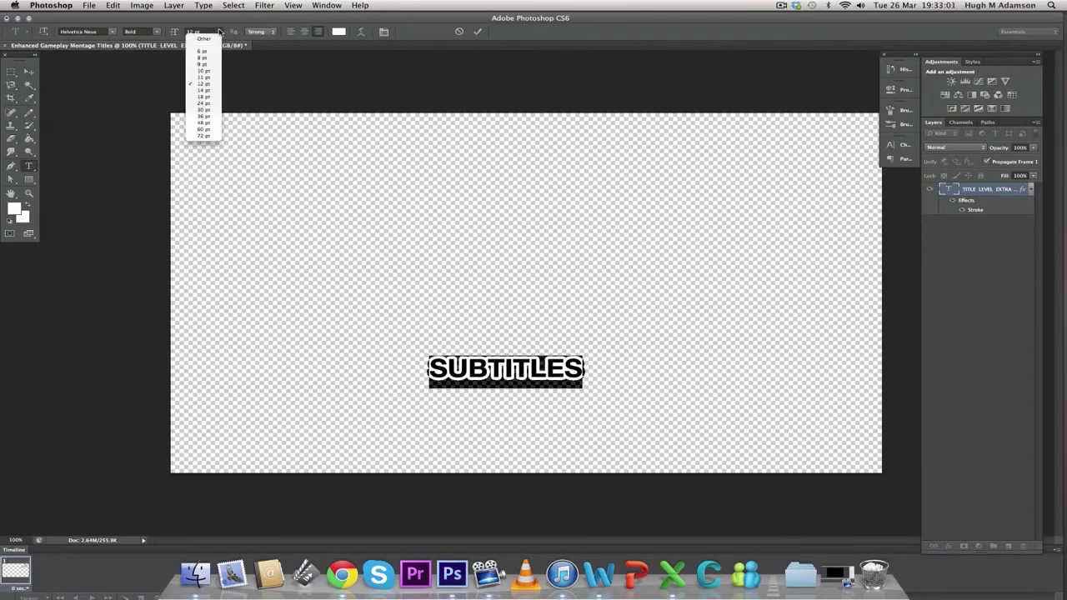
{"action": "left_click", "coordinate": [214, 58]}
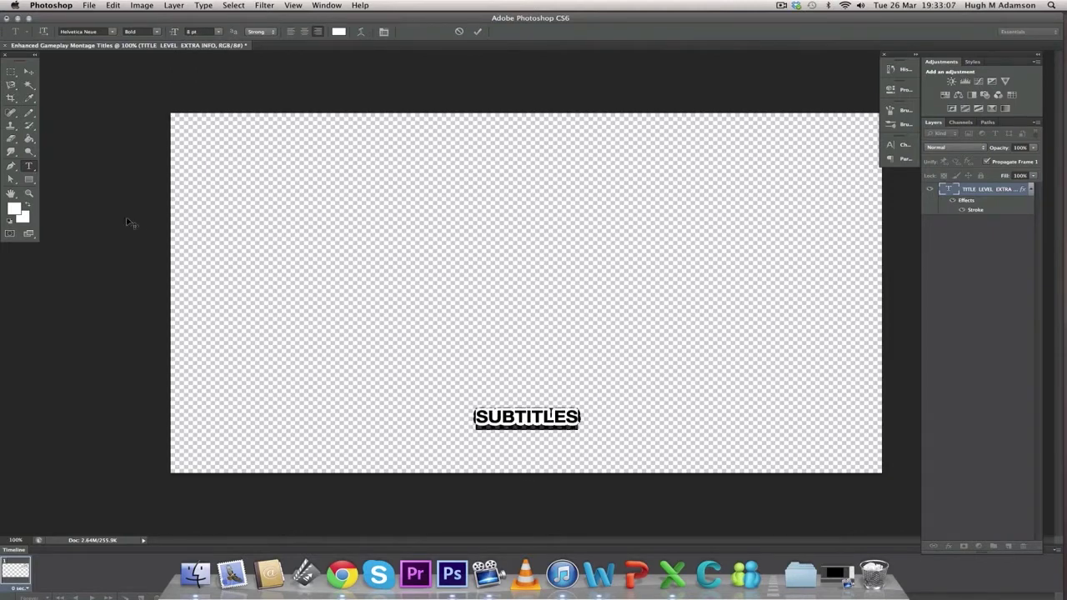
{"action": "left_click", "coordinate": [31, 74]}
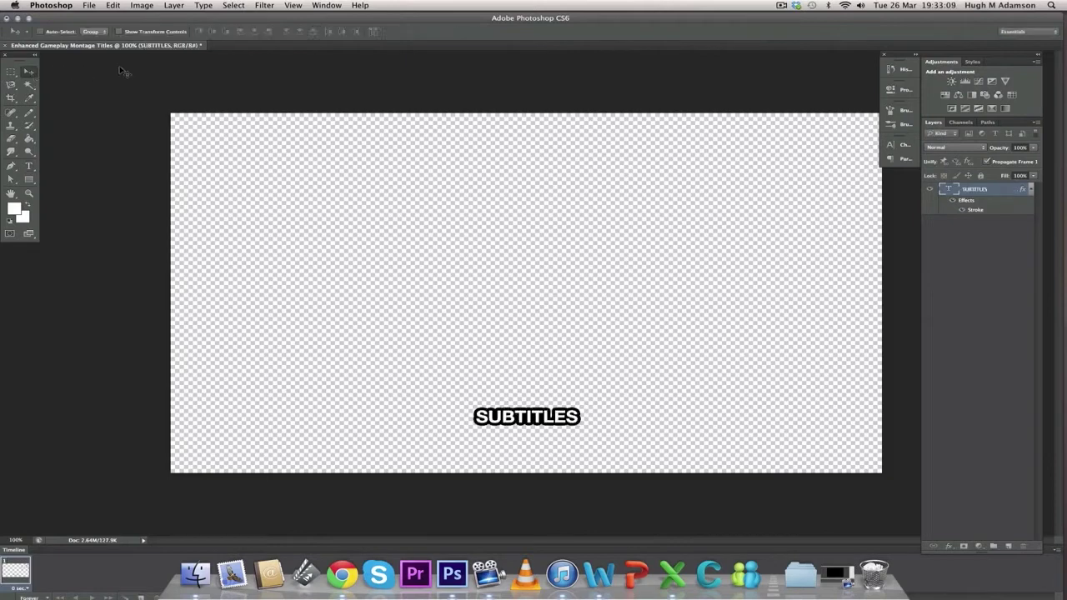
Save the caption as a Desktop PNG with 'Subtitles' replacing 'Titles' in the file name
{"action": "left_click", "coordinate": [89, 5]}
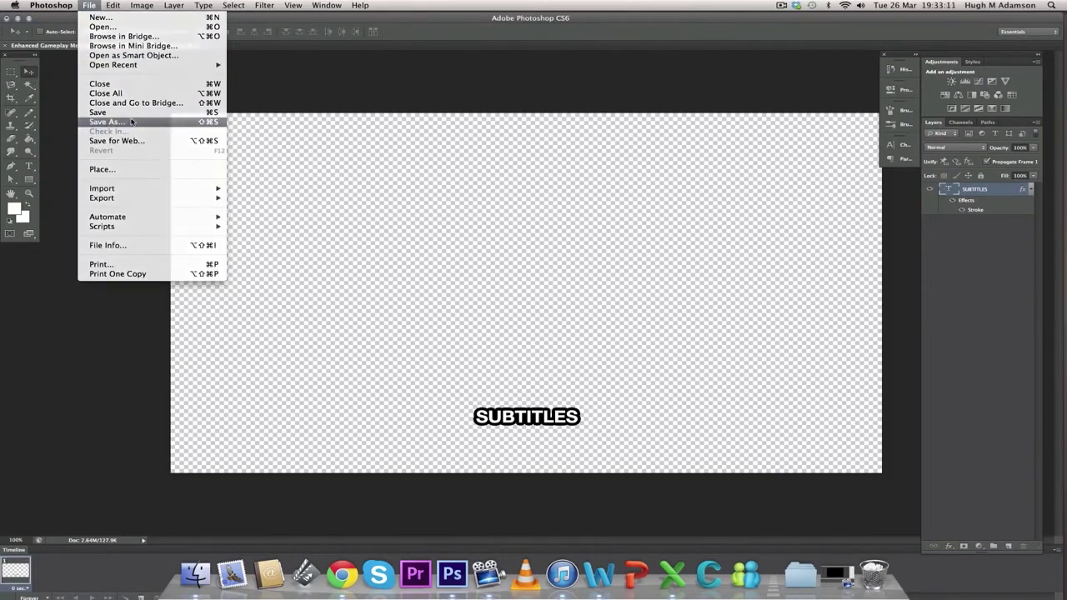
{"action": "left_click", "coordinate": [131, 122]}
{"action": "left_click_drag", "start_coordinate": [571, 102], "coordinate": [590, 102]}
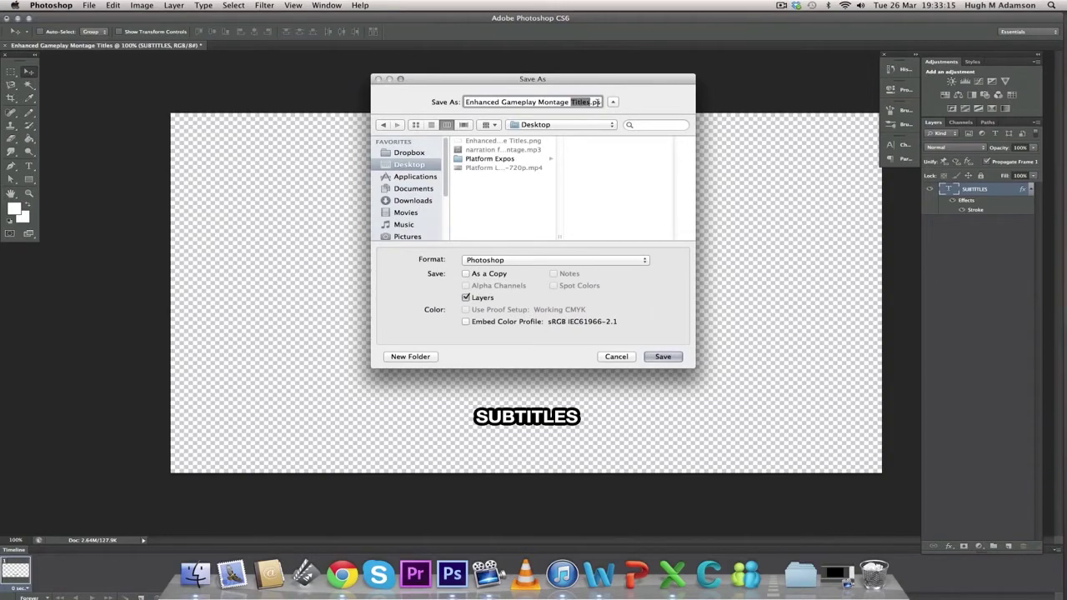
{"action": "type", "text": "Subtitles"}
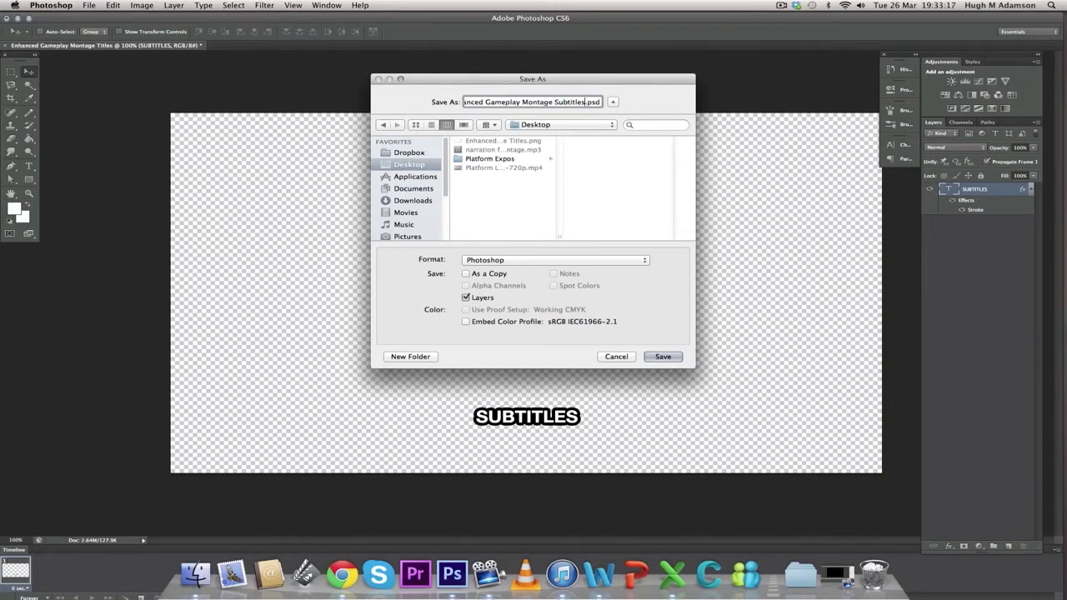
{"action": "left_click", "coordinate": [555, 261]}
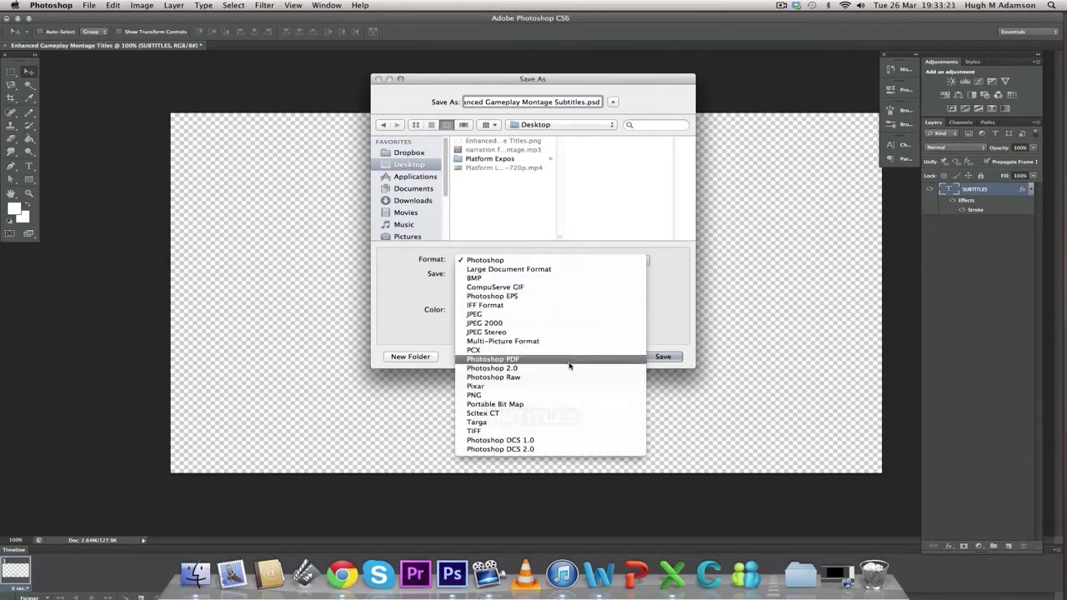
{"action": "left_click", "coordinate": [567, 394]}
{"action": "left_click", "coordinate": [664, 363]}
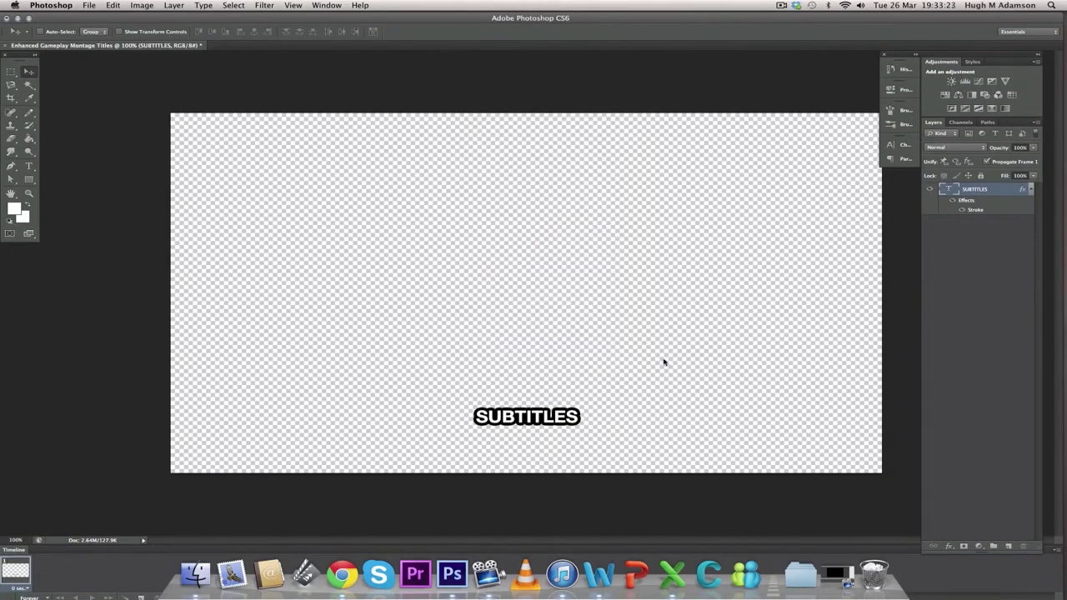
{"action": "left_click", "coordinate": [586, 182]}
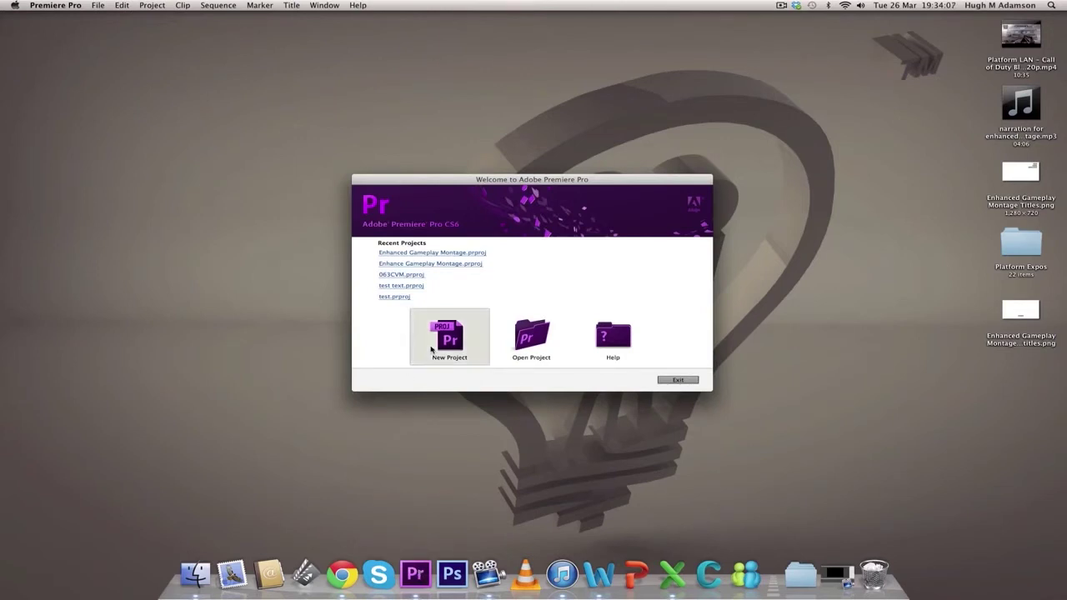
Create a new project named 'Enhanced Gameplay Montage Video' from the Welcome screen
{"action": "left_click", "coordinate": [432, 349]}
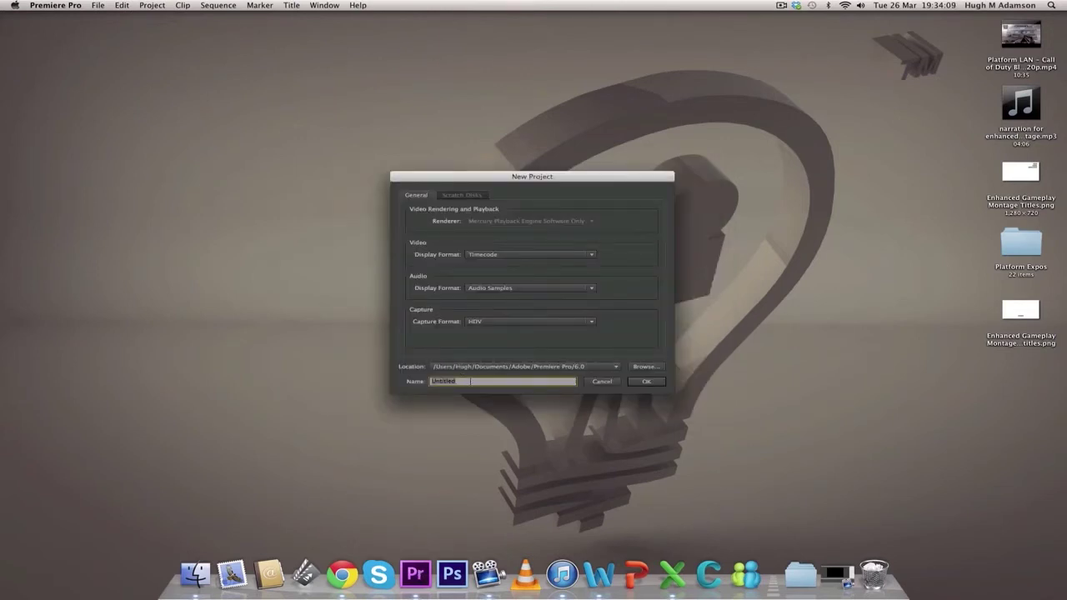
{"action": "key", "text": "BackSpace"}
{"action": "left_click", "coordinate": [649, 382]}
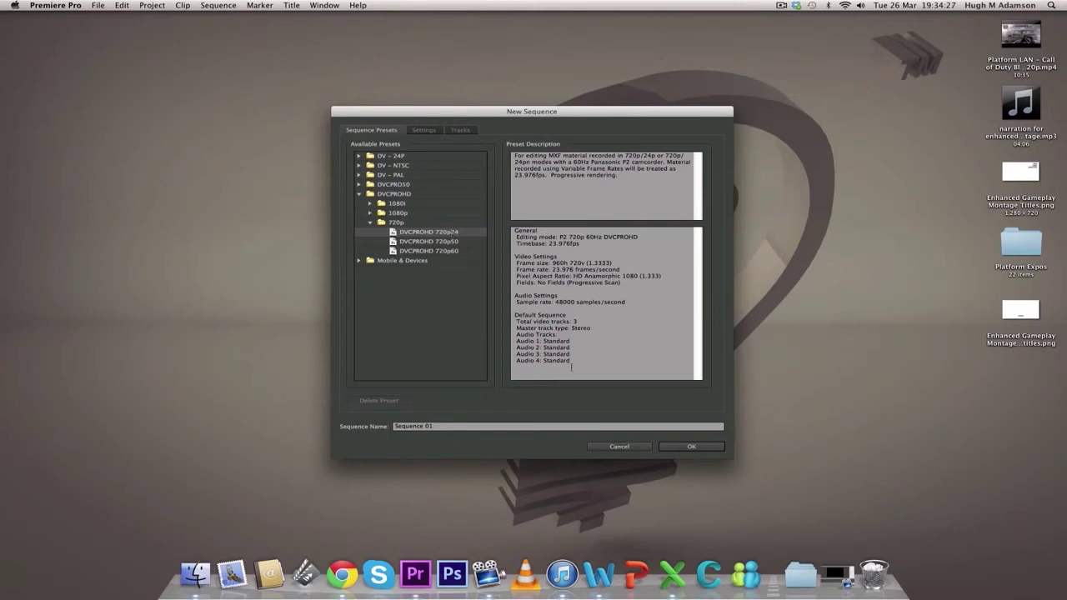
Create the sequence 'Platform Lan Black Ops 2' using the DVCPROHD 720p24 preset
{"action": "left_click", "coordinate": [447, 426]}
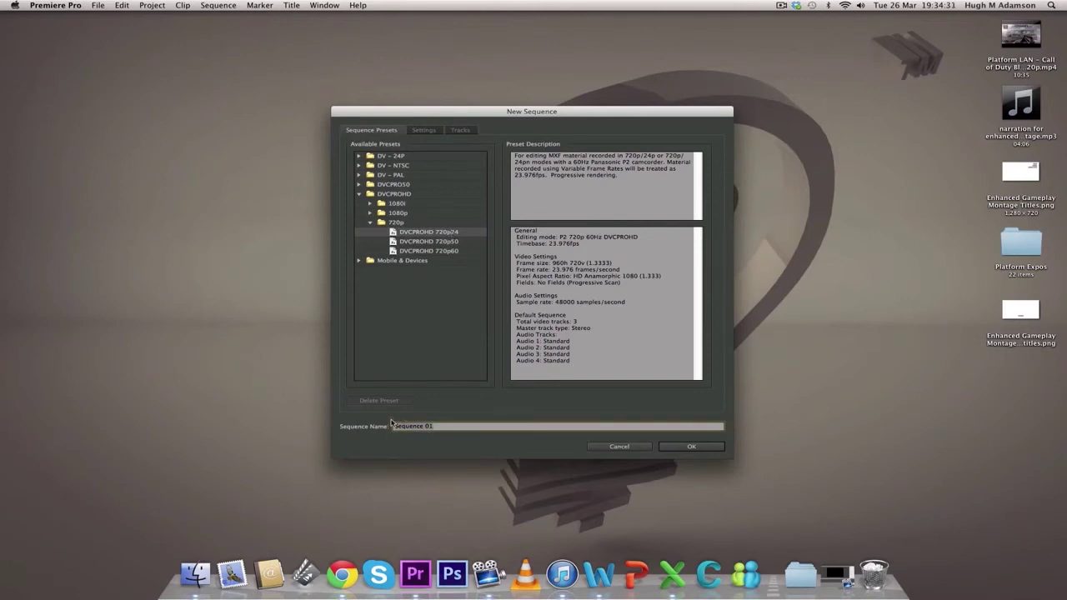
{"action": "type", "text": "Platform Lan Black Ops 2"}
{"action": "left_click", "coordinate": [698, 449]}
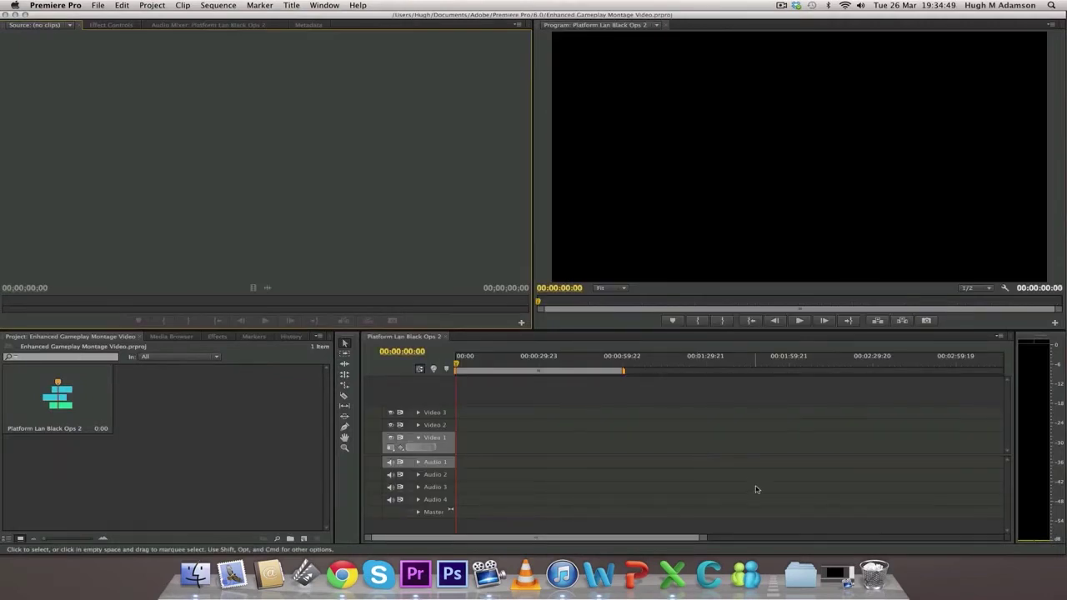
{"action": "left_click", "coordinate": [95, 5]}
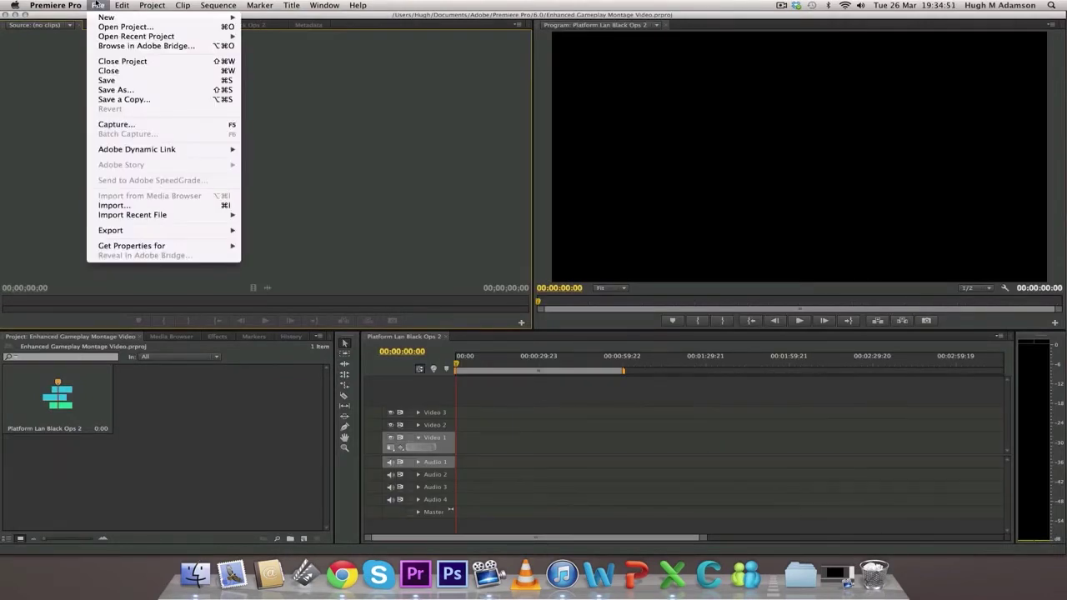
Import the two title PNGs, the narration MP3 and the gameplay MP4 from the Desktop
{"action": "left_click", "coordinate": [162, 205]}
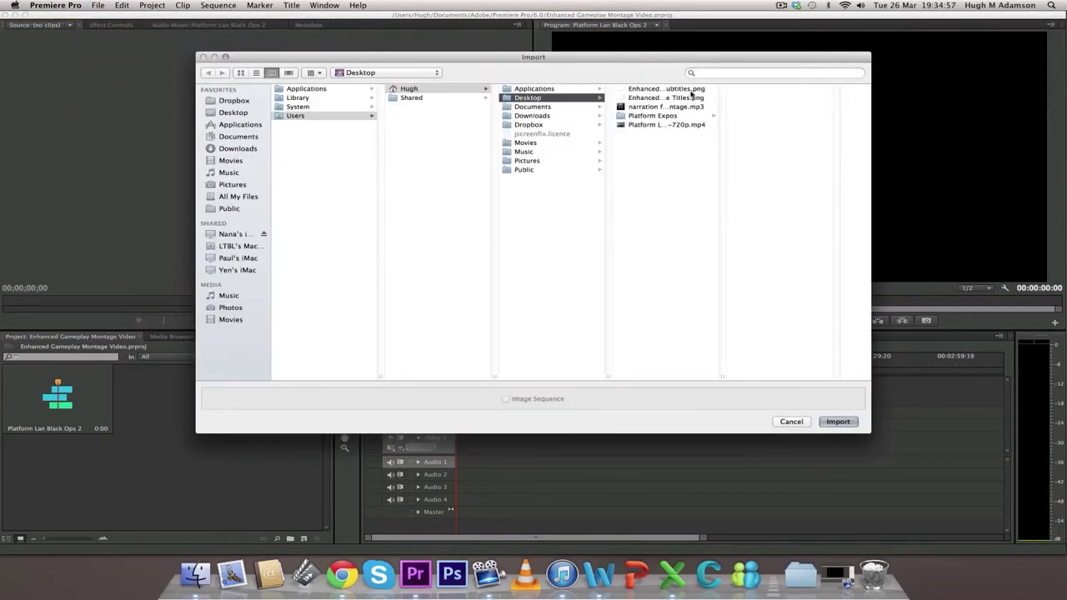
{"action": "left_click", "coordinate": [691, 89]}
{"action": "left_click", "coordinate": [692, 97], "text": "shift"}
{"action": "left_click", "coordinate": [702, 107], "text": "shift"}
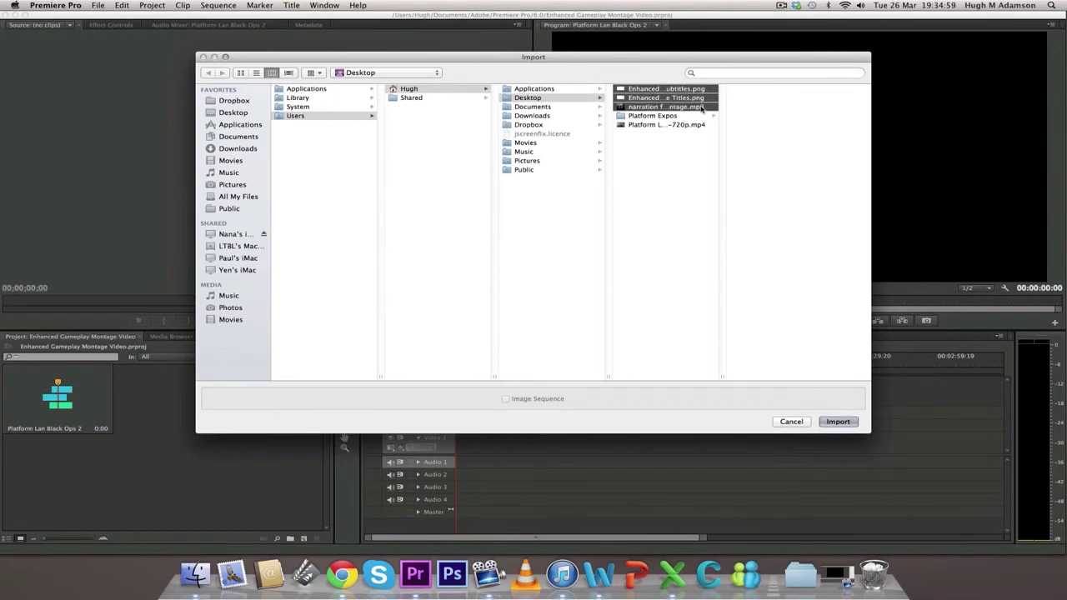
{"action": "left_click", "coordinate": [678, 124], "text": "super"}
{"action": "left_click", "coordinate": [838, 422]}
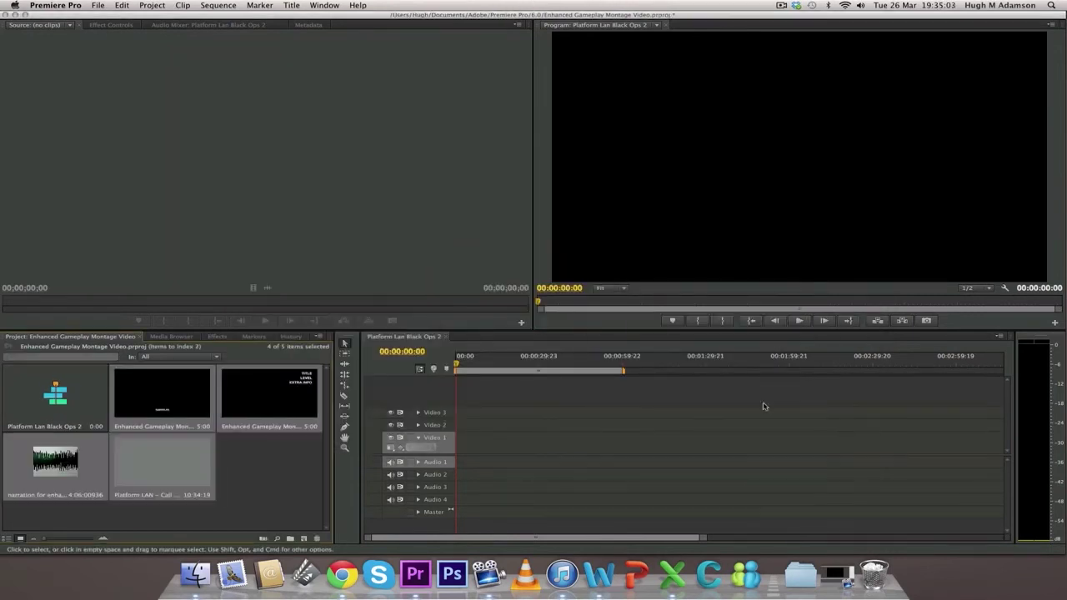
Place the Platform LAN gameplay clip at the start of Video 1, keeping existing sequence settings
{"action": "left_click", "coordinate": [279, 473]}
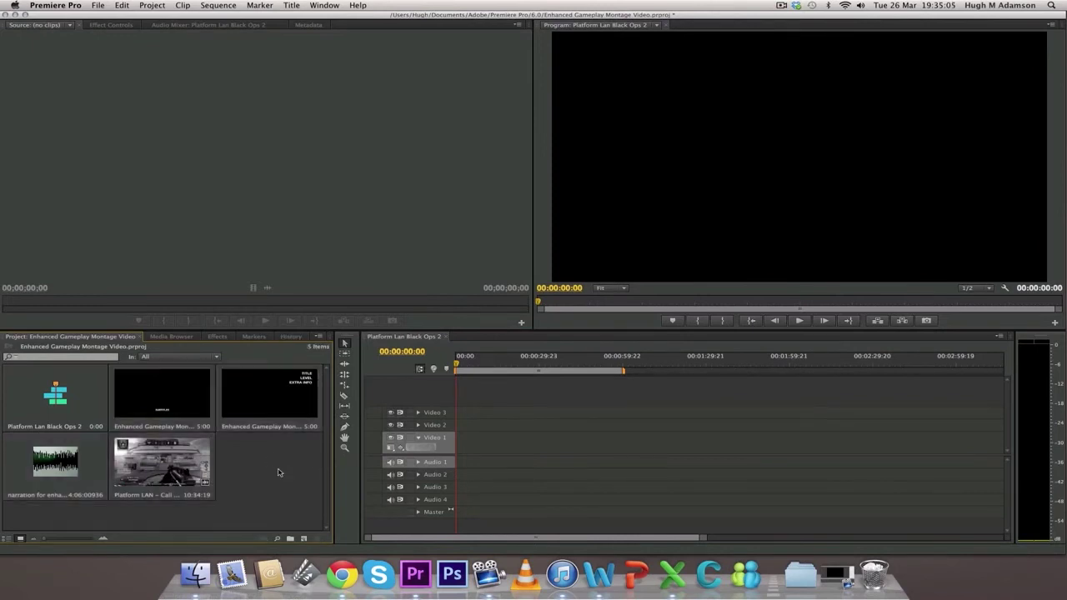
{"action": "left_click", "coordinate": [187, 458]}
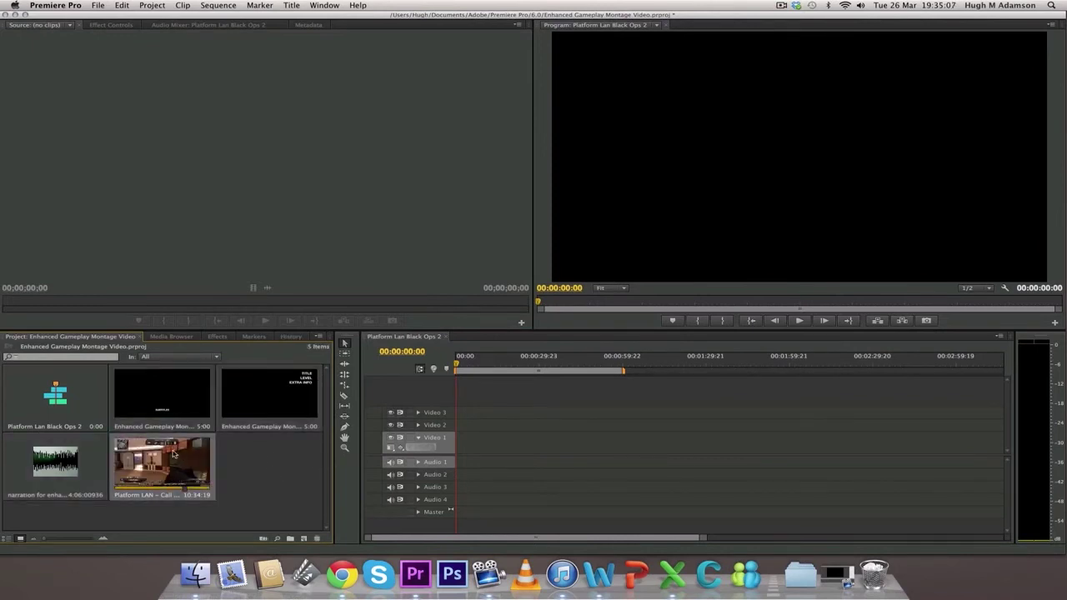
{"action": "left_click_drag", "start_coordinate": [174, 454], "coordinate": [495, 447]}
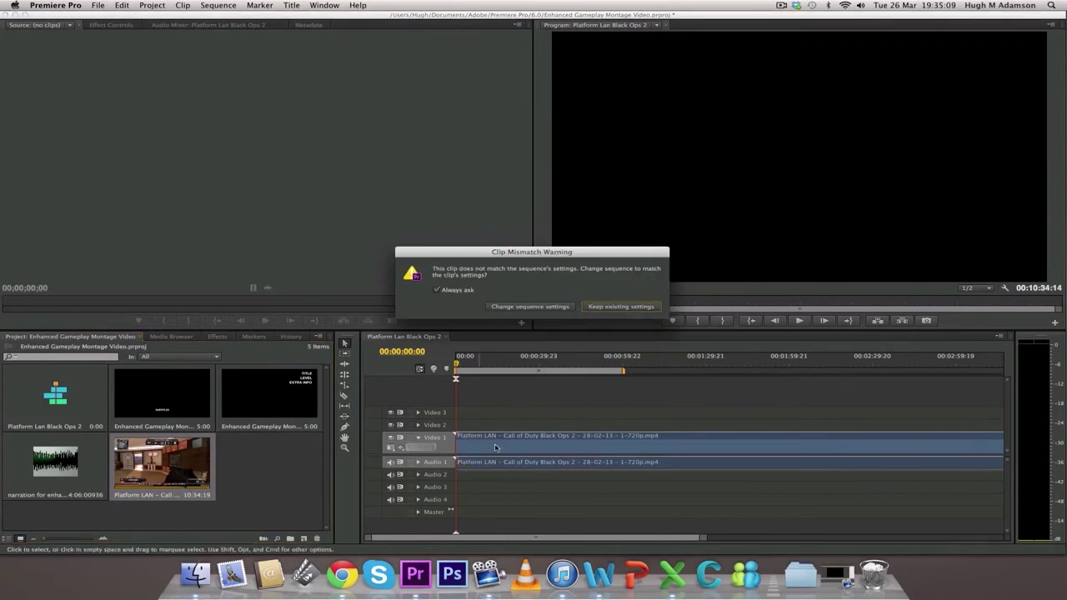
{"action": "left_click", "coordinate": [603, 308]}
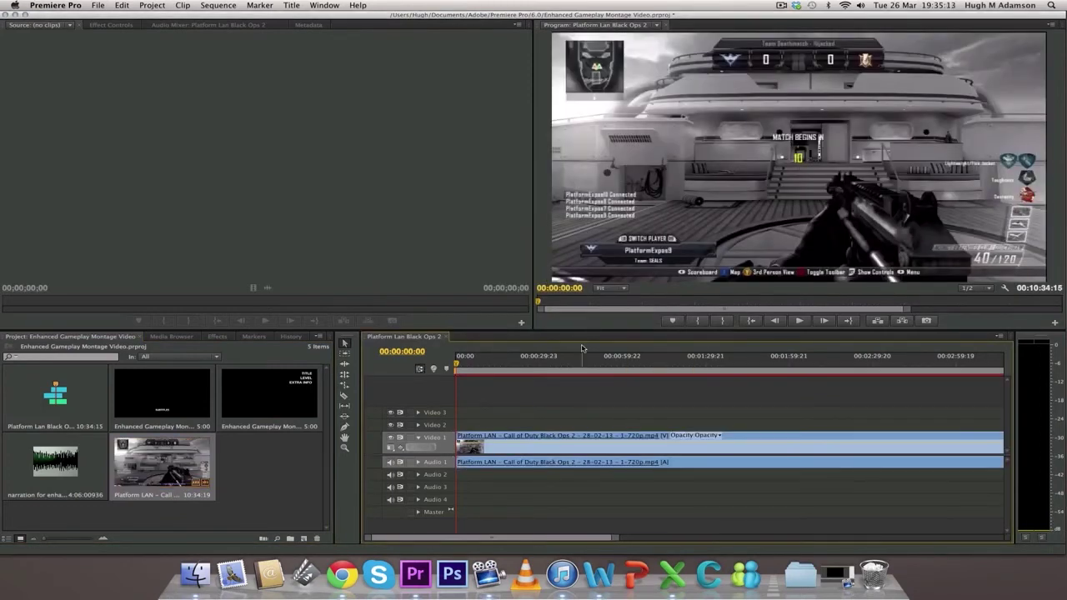
{"action": "key", "text": "minus"}
{"action": "key", "text": "minus"}
{"action": "key", "text": "minus"}
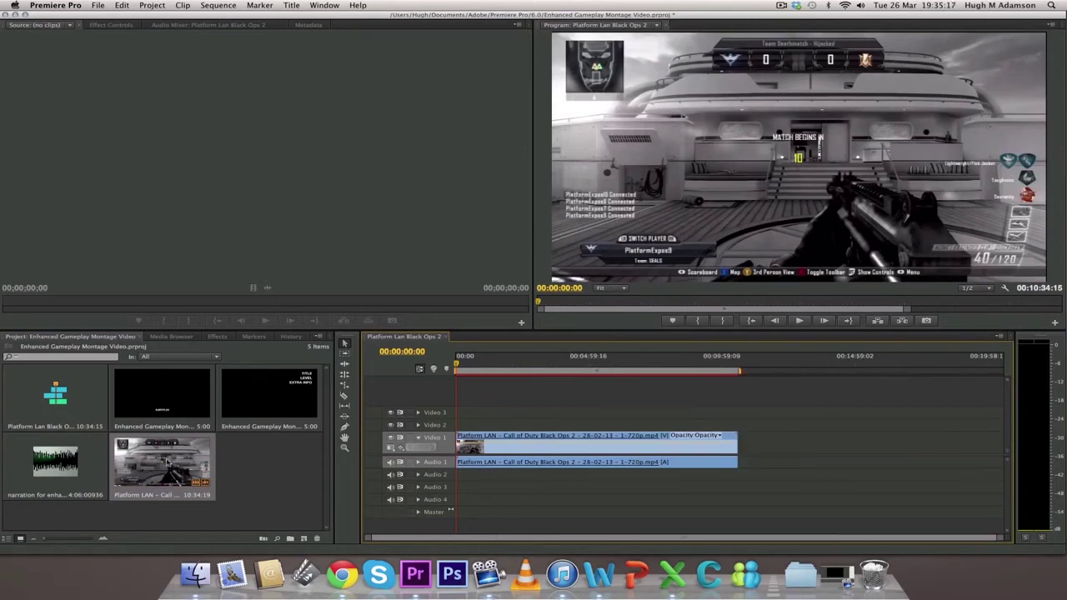
Add the narration MP3 to Audio 2 at the sequence start
{"action": "left_click", "coordinate": [254, 478]}
{"action": "left_click_drag", "start_coordinate": [35, 472], "coordinate": [465, 480]}
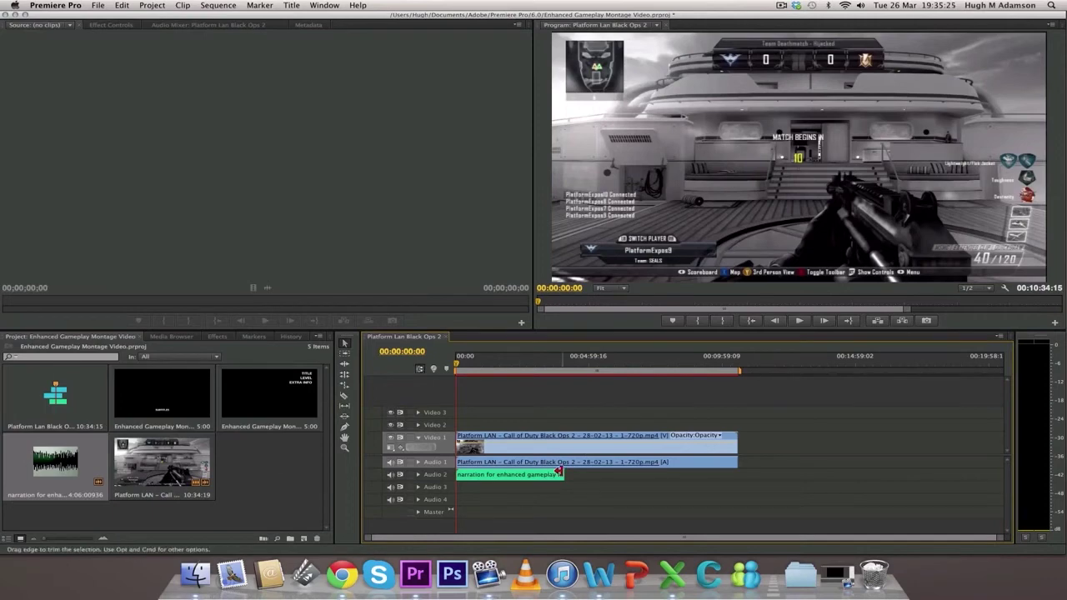
{"action": "left_click", "coordinate": [184, 402]}
Place the TITLE and SUBTITLES PNGs on Video 2 and preview the subtitles at 00:02:19:21
{"action": "left_click_drag", "start_coordinate": [354, 397], "coordinate": [552, 427]}
{"action": "left_click_drag", "start_coordinate": [268, 392], "coordinate": [493, 425]}
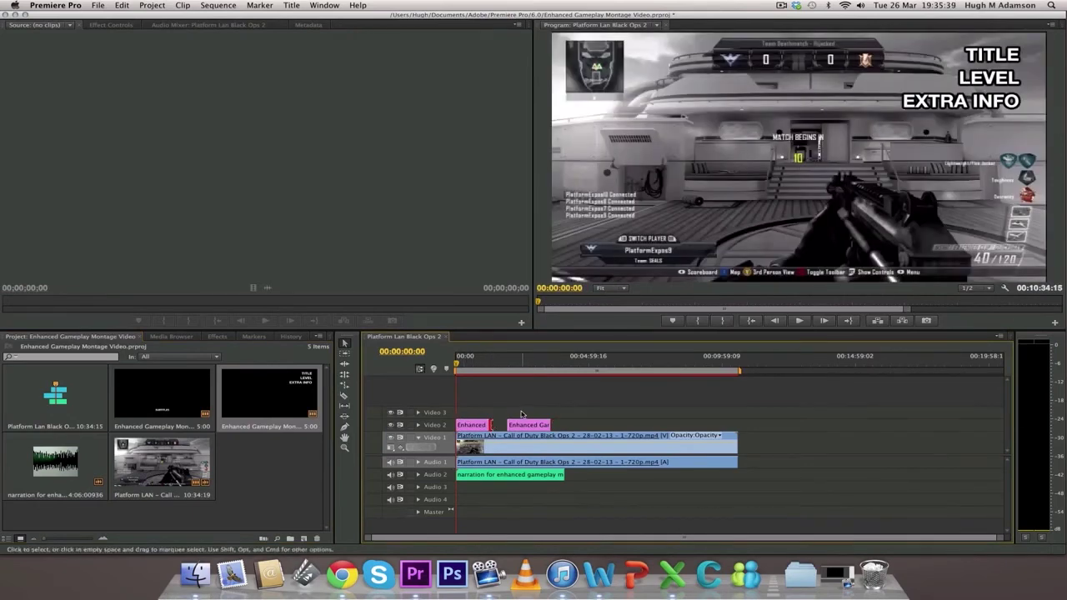
{"action": "left_click", "coordinate": [521, 425]}
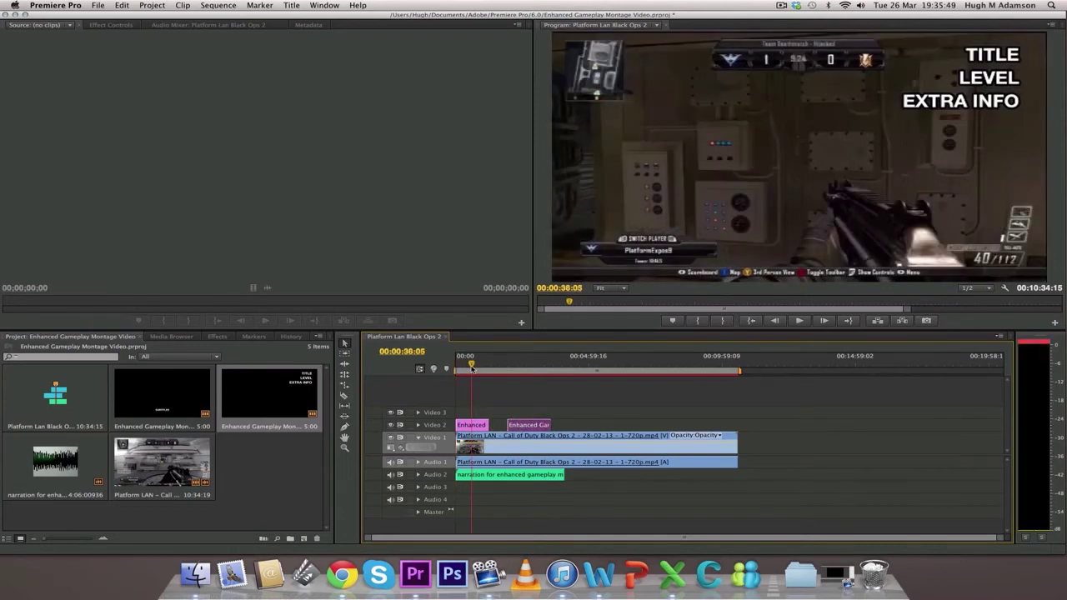
{"action": "left_click", "coordinate": [824, 321]}
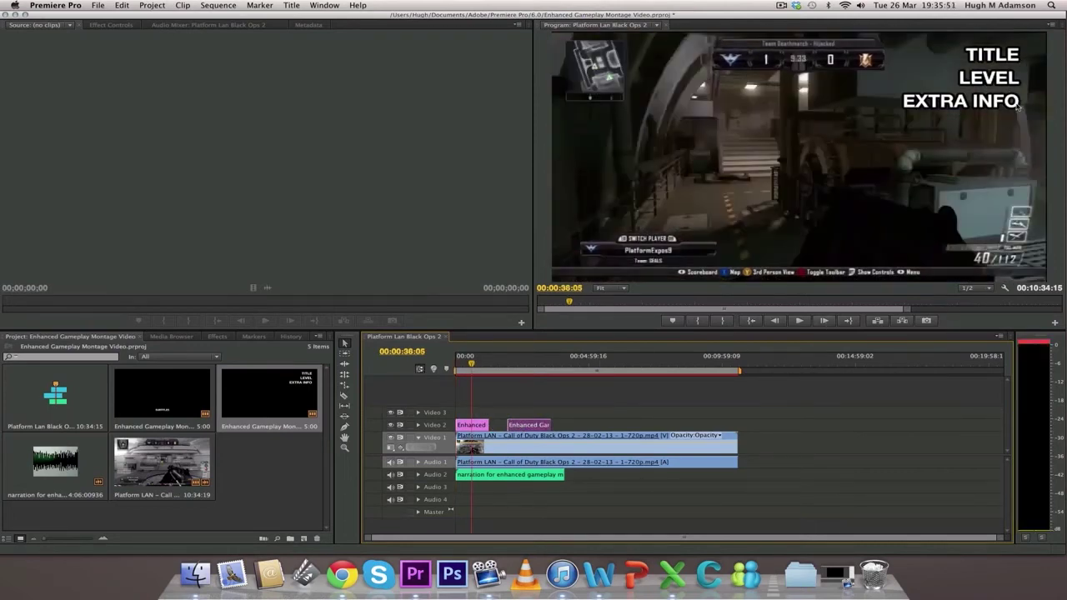
{"action": "left_click", "coordinate": [514, 371]}
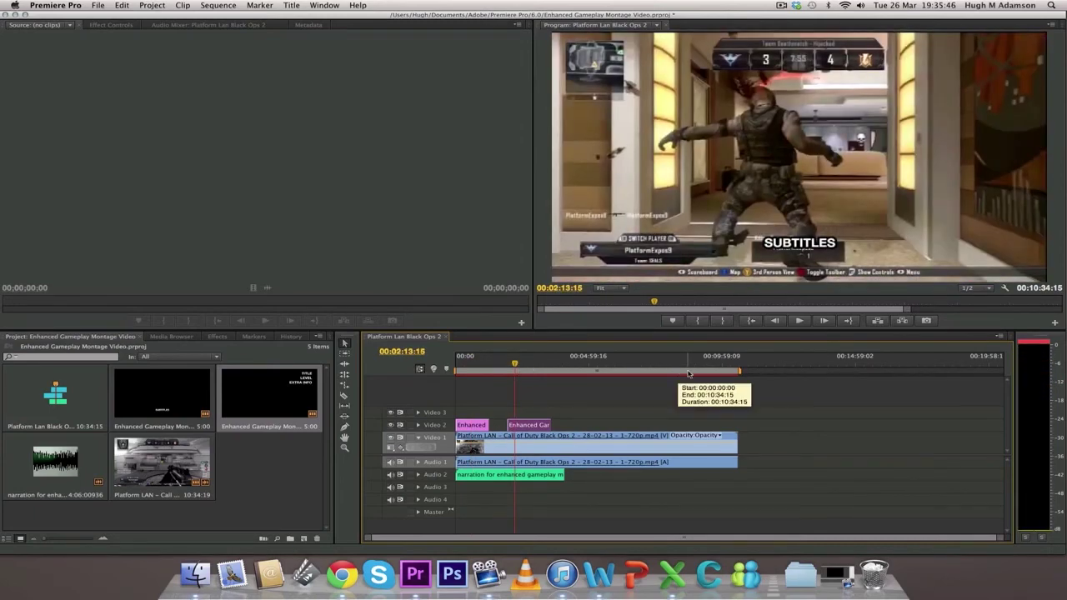
{"action": "left_click", "coordinate": [518, 367]}
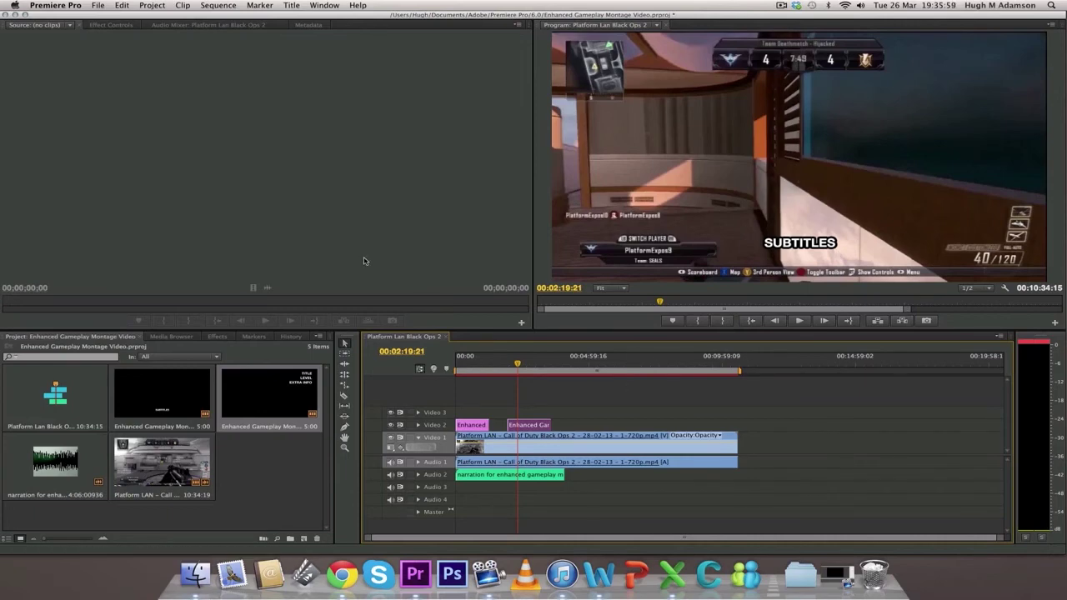
{"action": "left_click", "coordinate": [99, 5]}
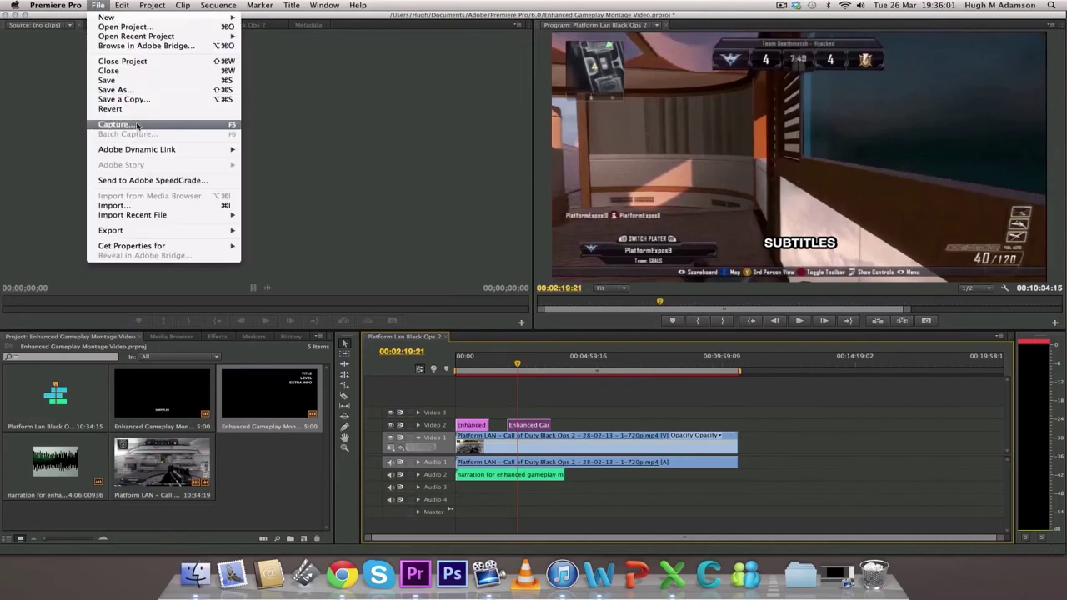
In Export Media, apply the YouTube HD 720p 25 preset for Platform Lan Black Ops 2.mp4 at 1280x720
{"action": "mouse_move", "coordinate": [174, 234]}
{"action": "left_click", "coordinate": [265, 231]}
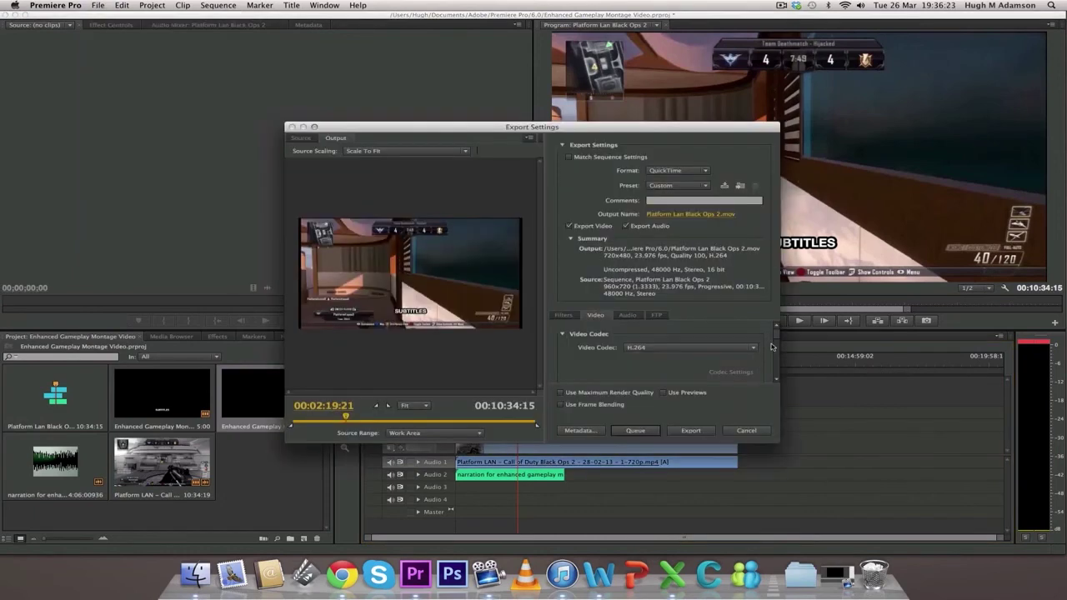
{"action": "left_click", "coordinate": [684, 173]}
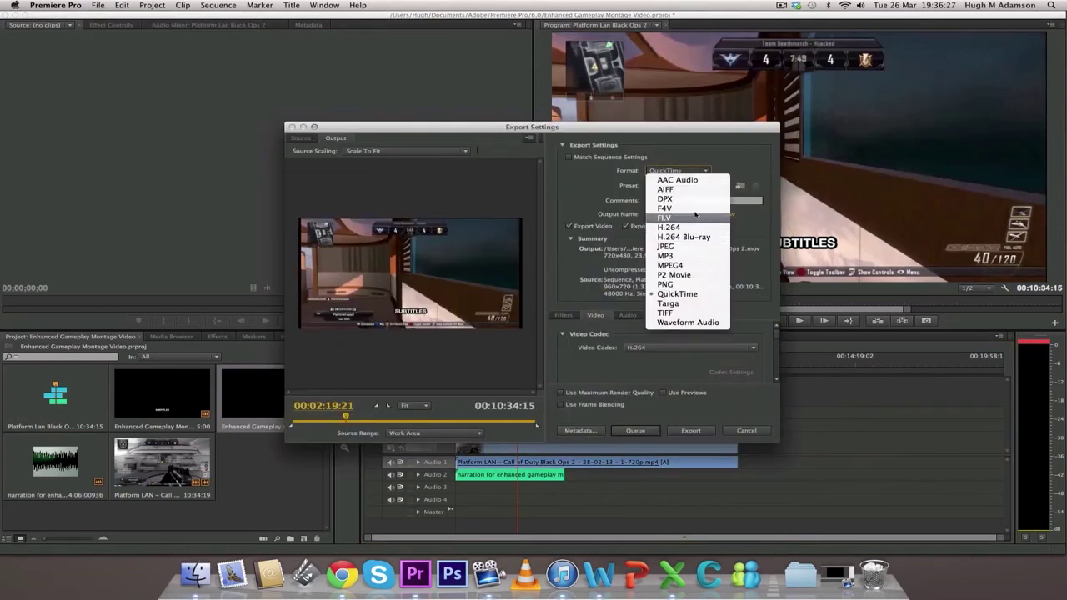
{"action": "key", "text": "Escape"}
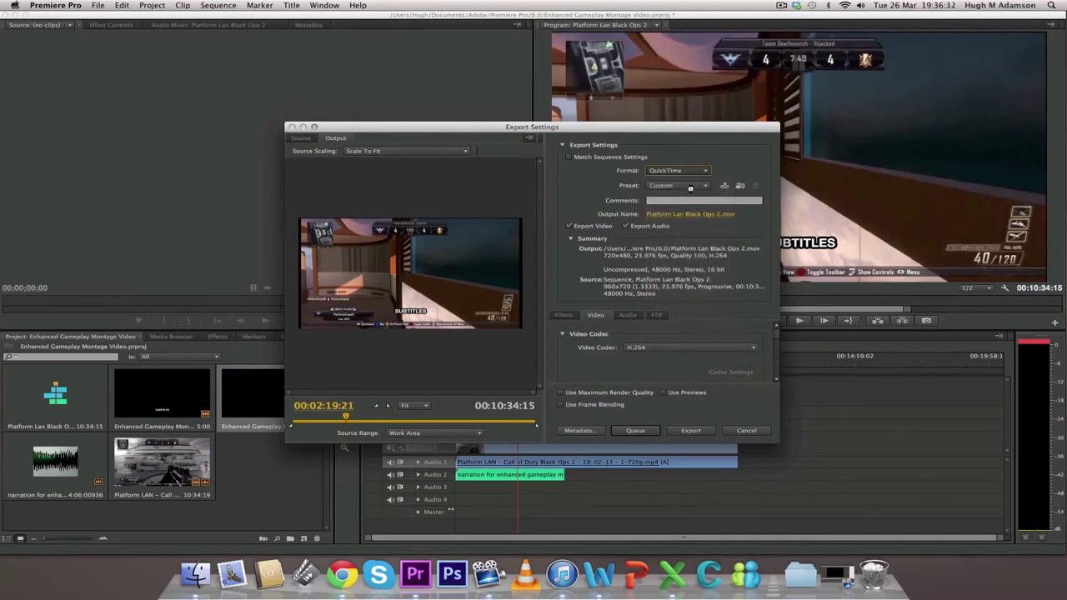
{"action": "left_click", "coordinate": [688, 187]}
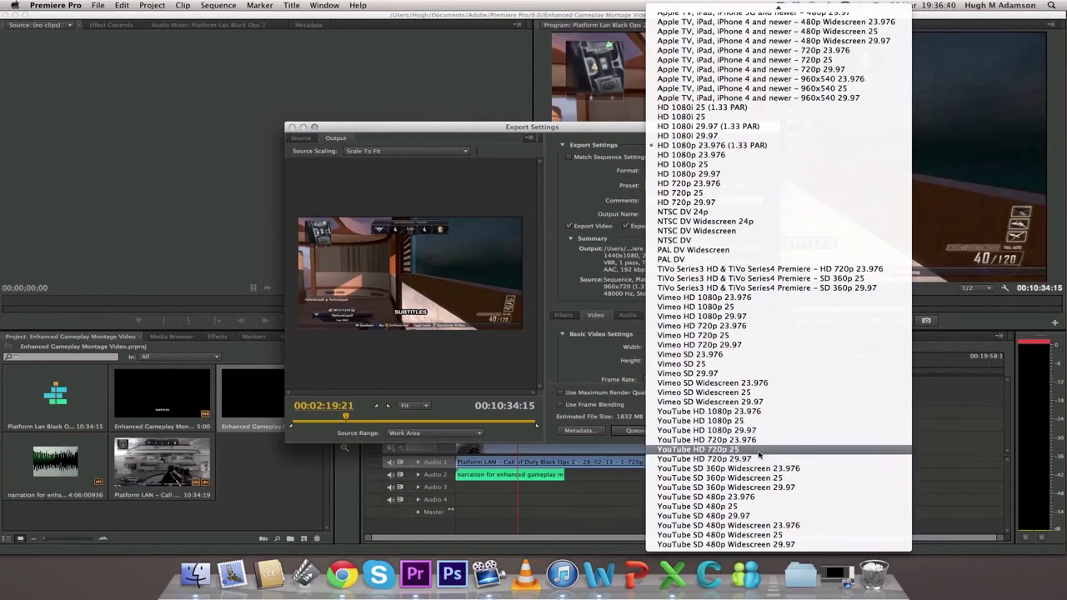
{"action": "left_click", "coordinate": [758, 451]}
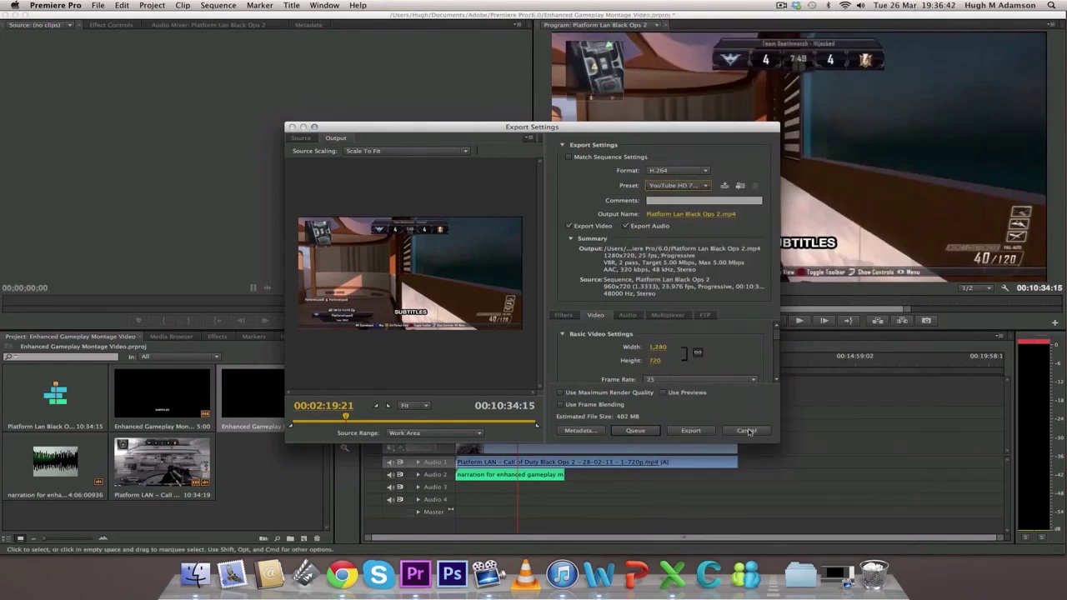